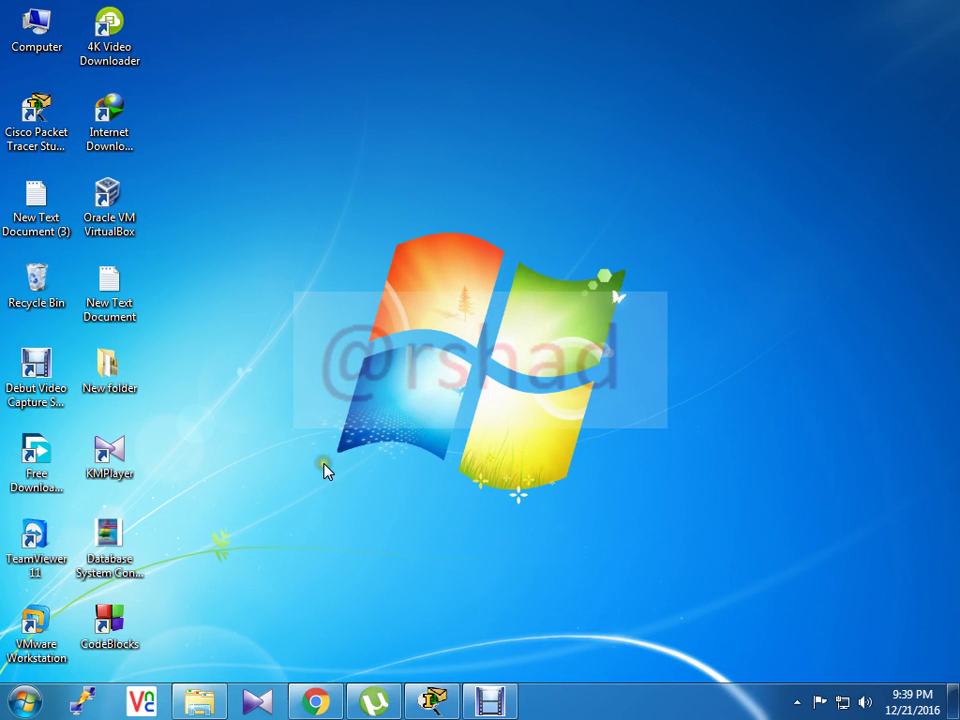
Restore the Cisco Packet Tracer window from the taskbar, showing its empty logical workspace
click(430, 701)
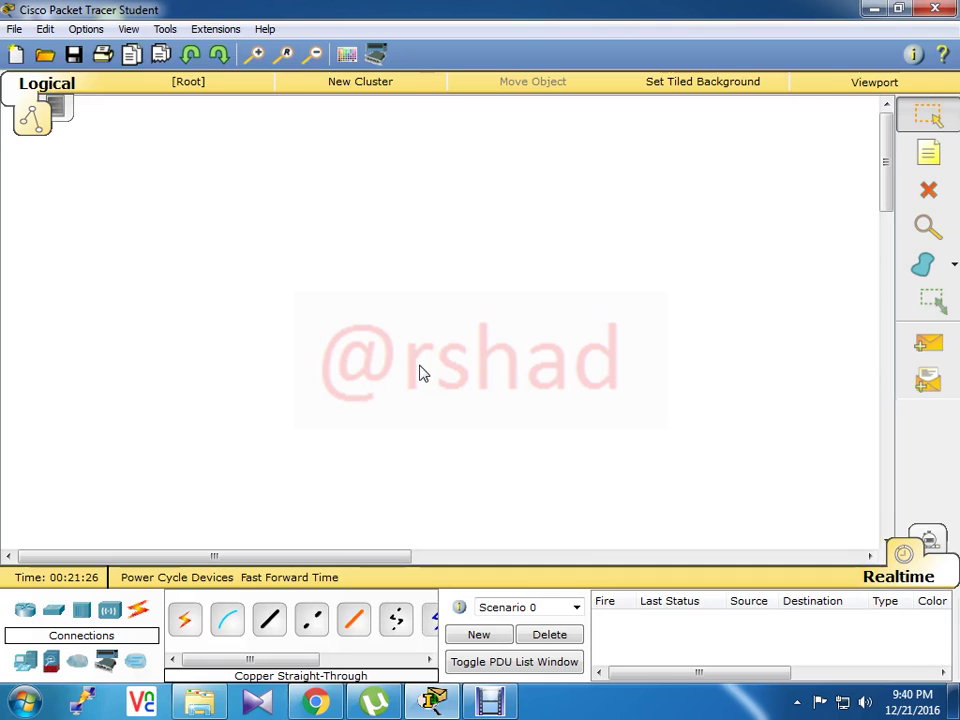
Open Control Panel's Network and Internet settings from the Start menu
click(912, 702)
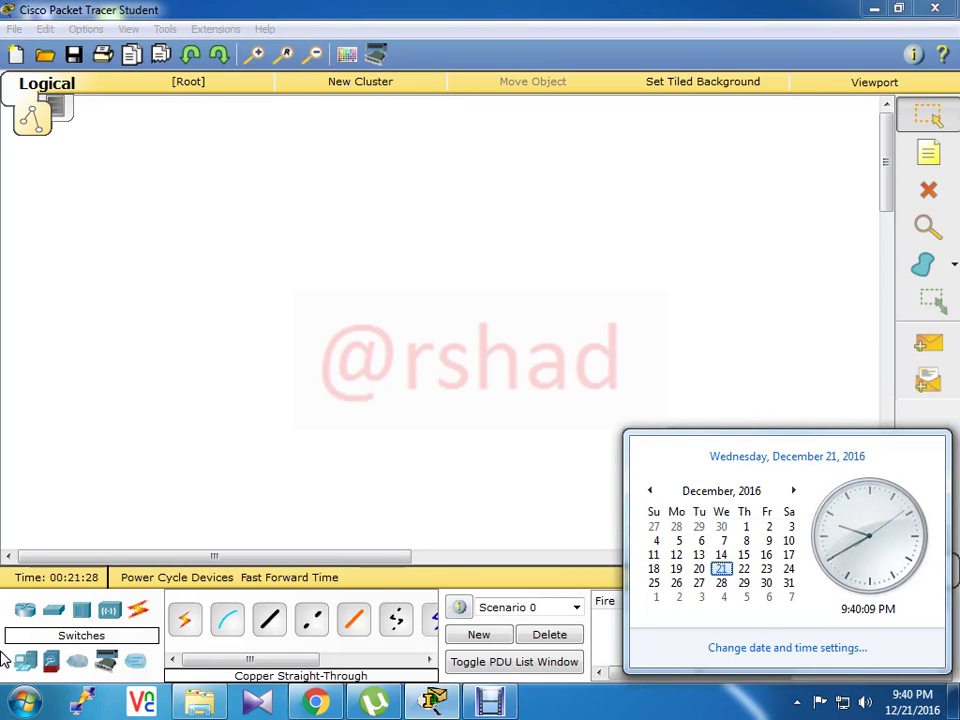
click(22, 702)
click(292, 497)
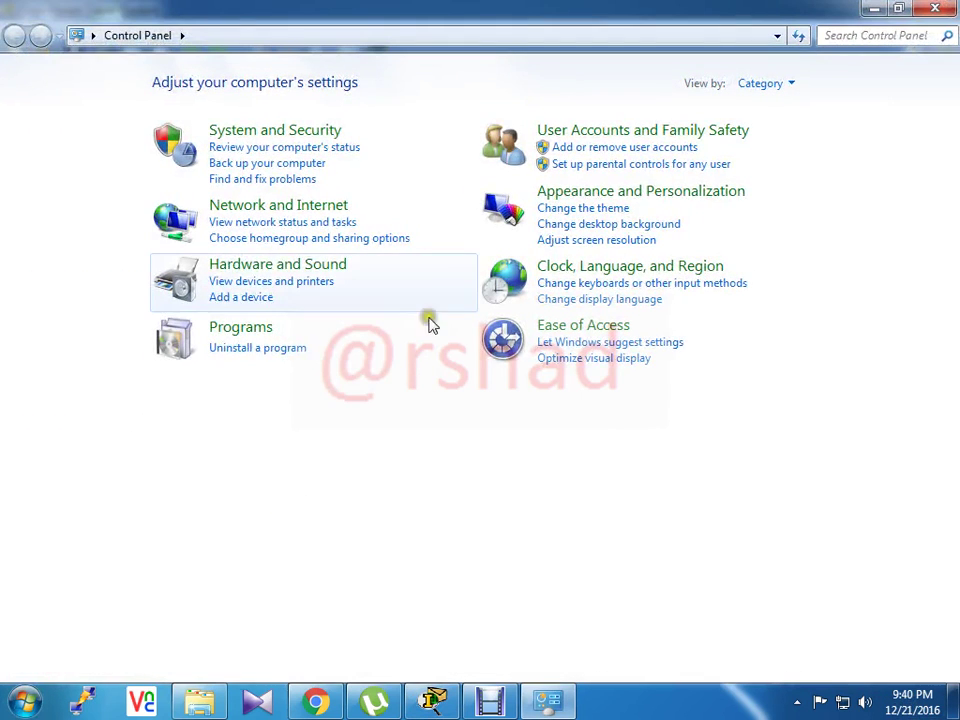
click(257, 206)
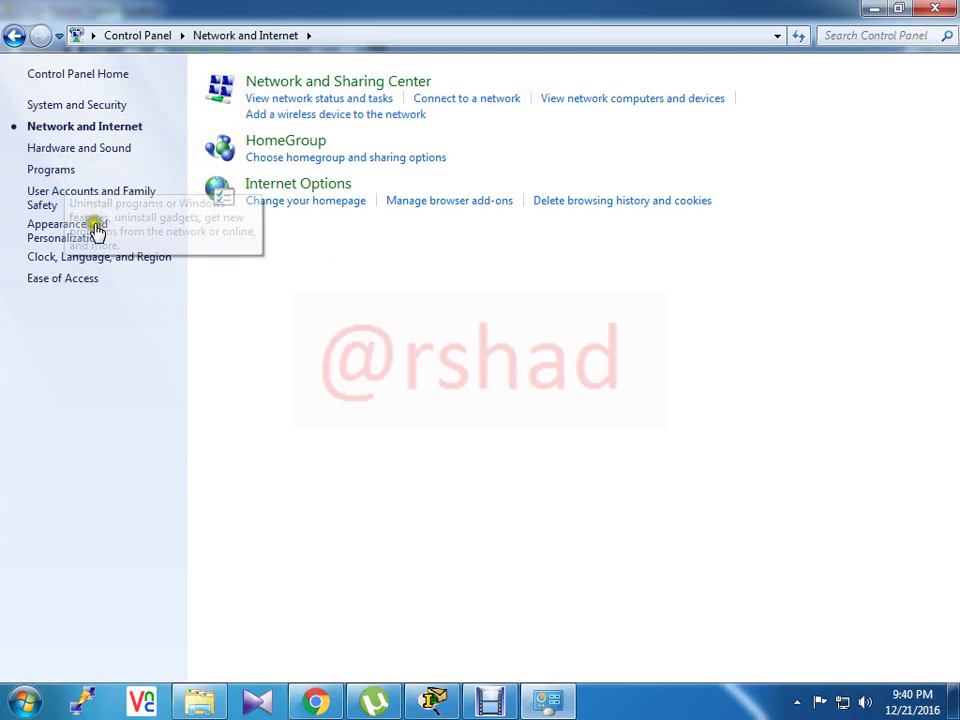
Open the Local Area Connection's properties via Network and Sharing Center and select TCP/IPv4
right_click(846, 708)
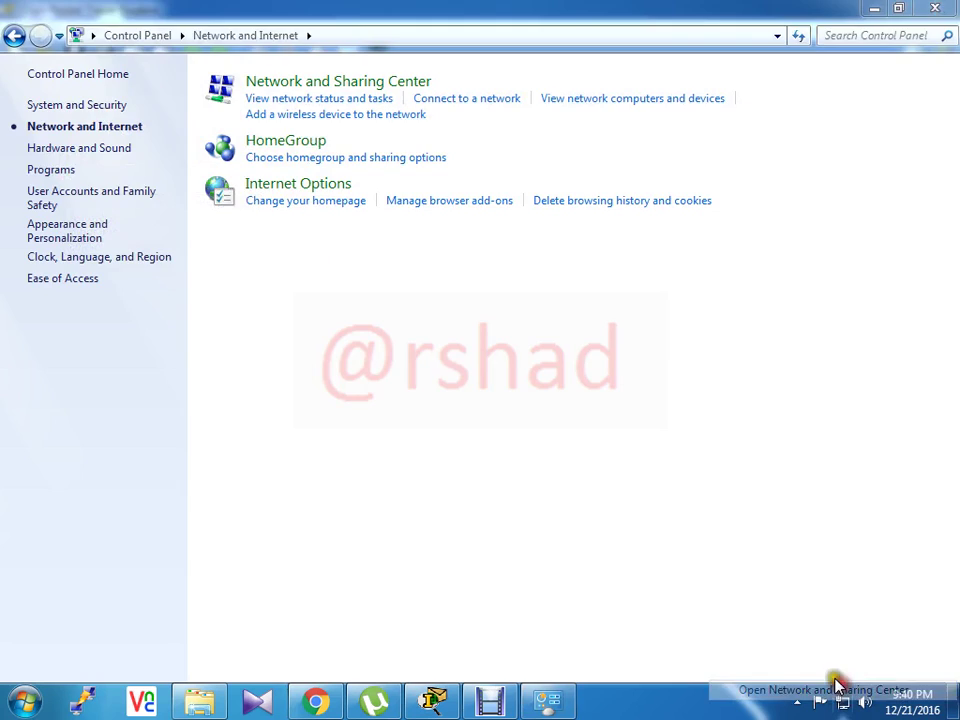
click(842, 689)
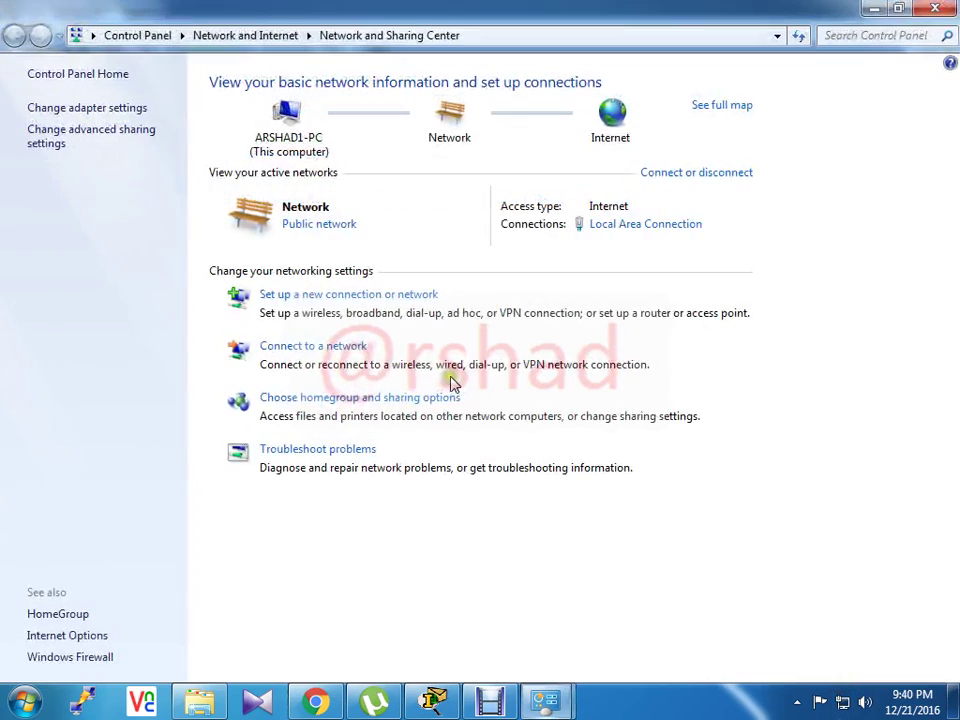
click(62, 107)
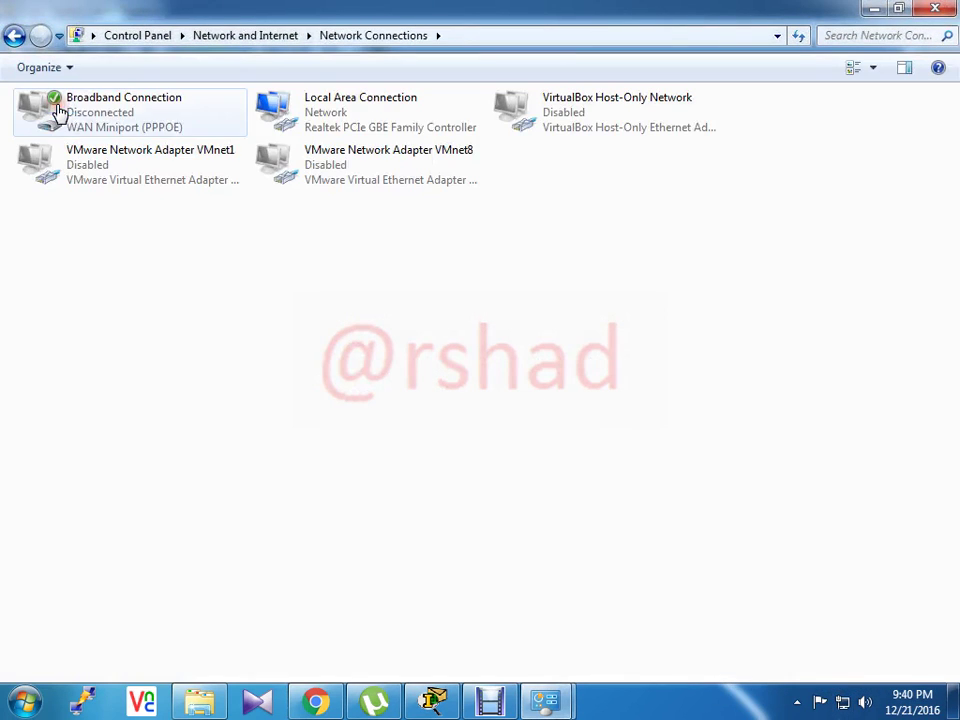
double_click(350, 118)
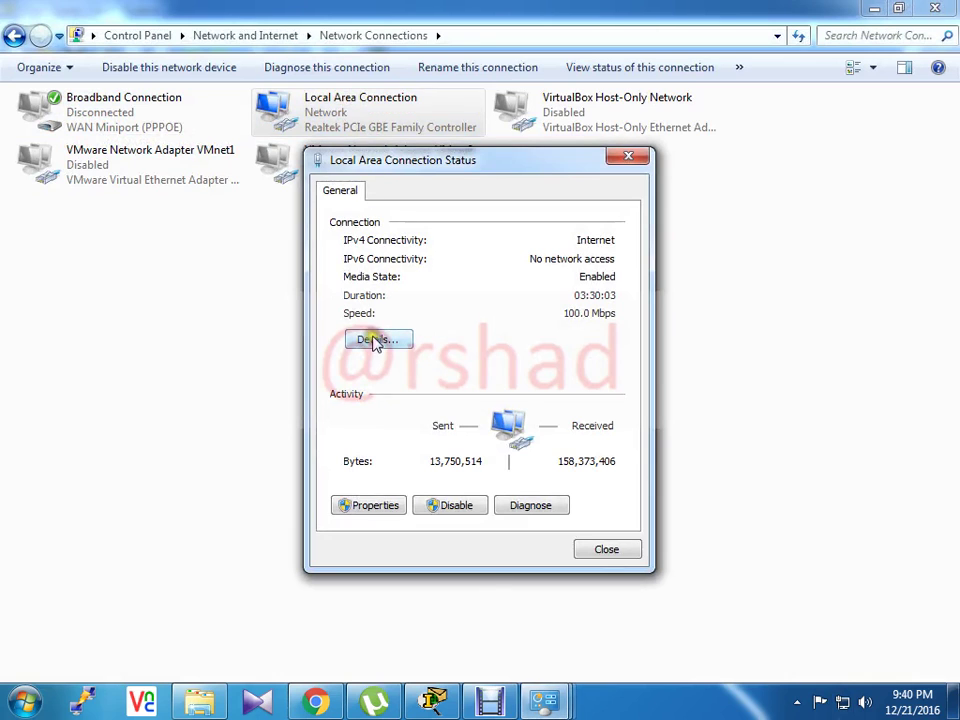
click(386, 508)
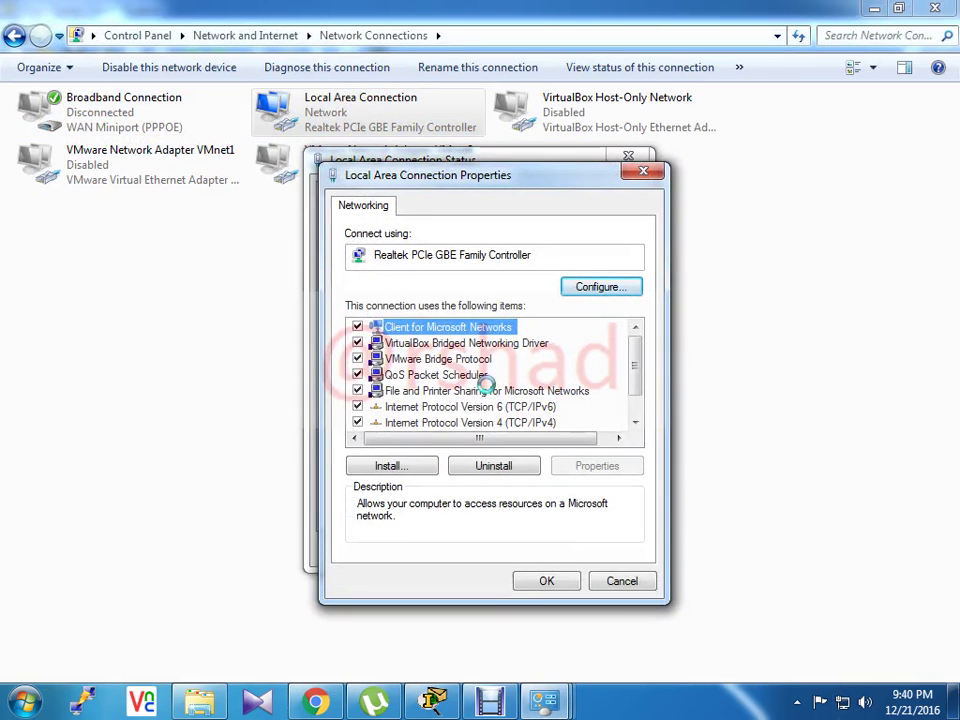
click(487, 423)
Review the IPv4 settings (obtain IP and DNS automatically) and close them unchanged
double_click(487, 423)
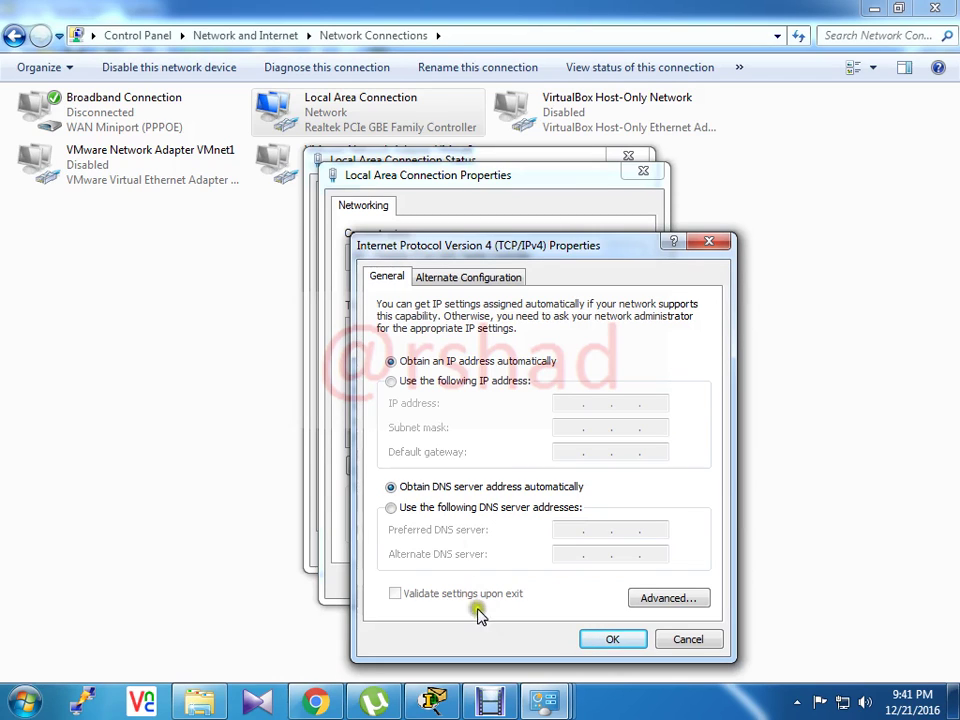
click(613, 640)
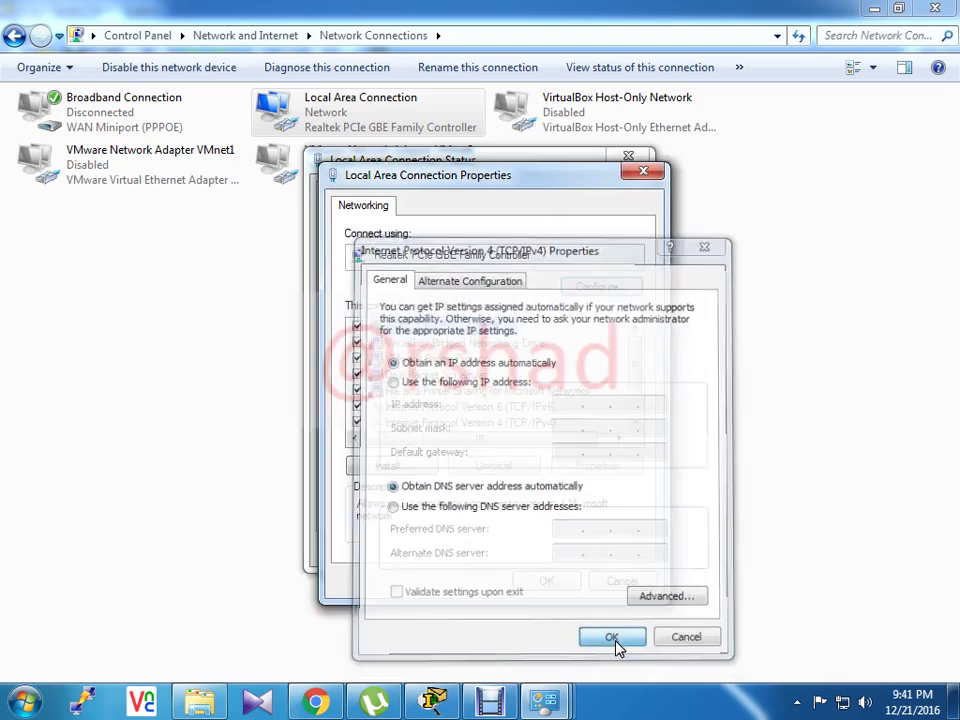
Show the connection details and check IPv4 address 192.168.0.101, subnet mask and gateway 192.168.0.1
key(Escape)
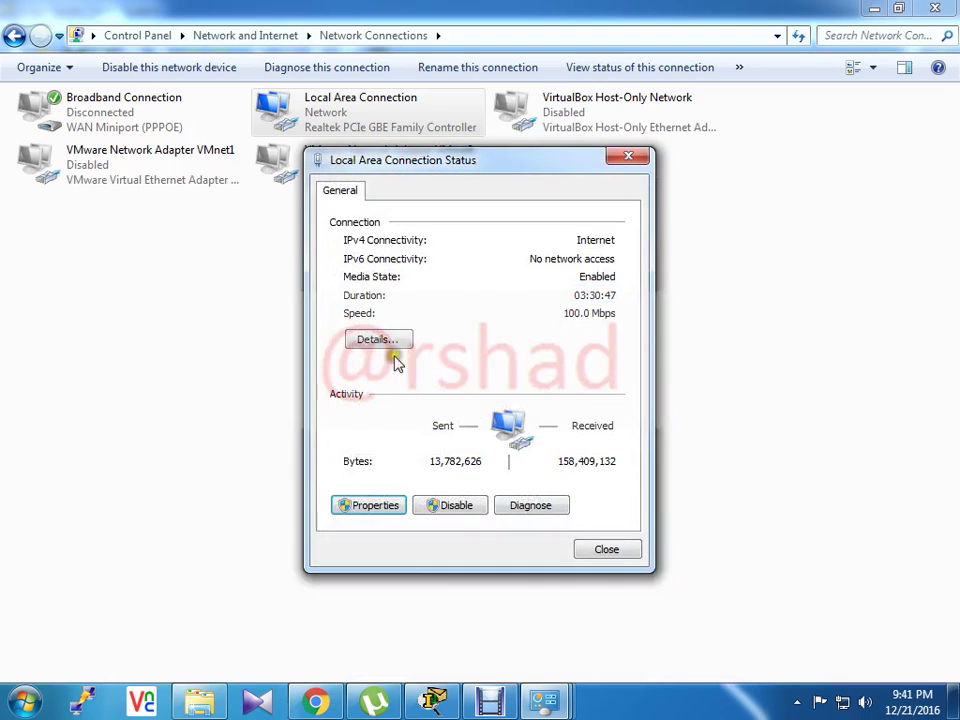
click(385, 340)
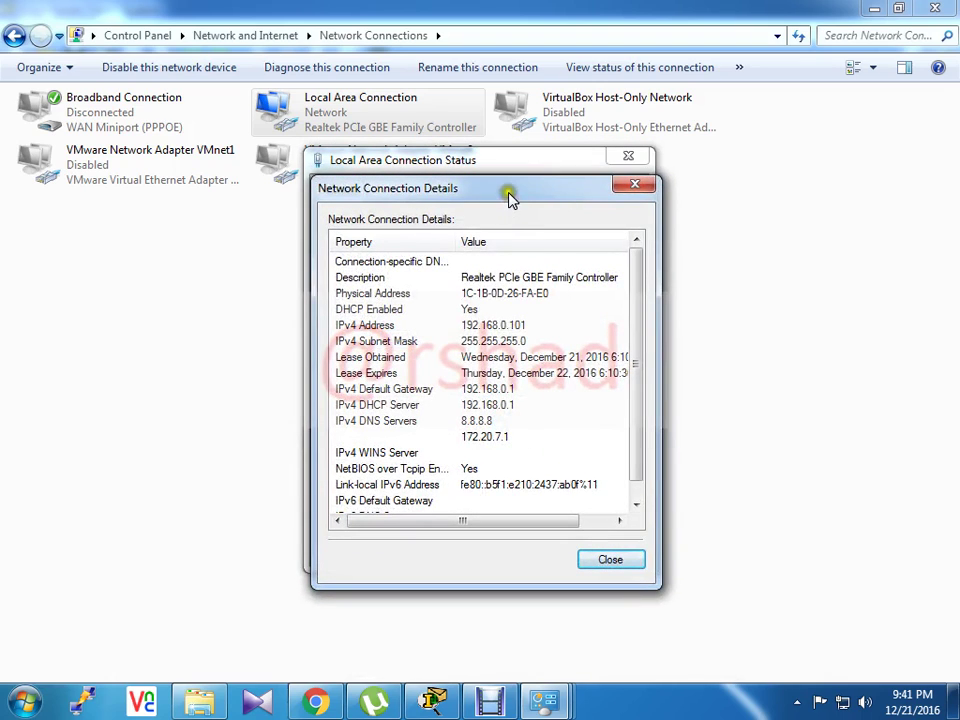
drag(508, 195, 480, 151)
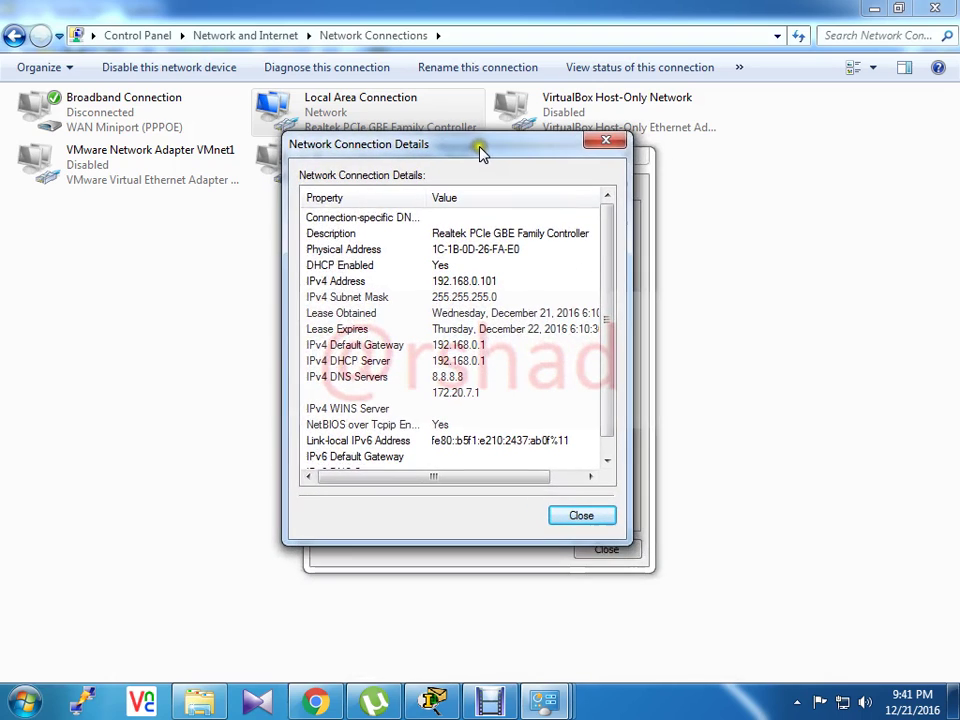
click(328, 283)
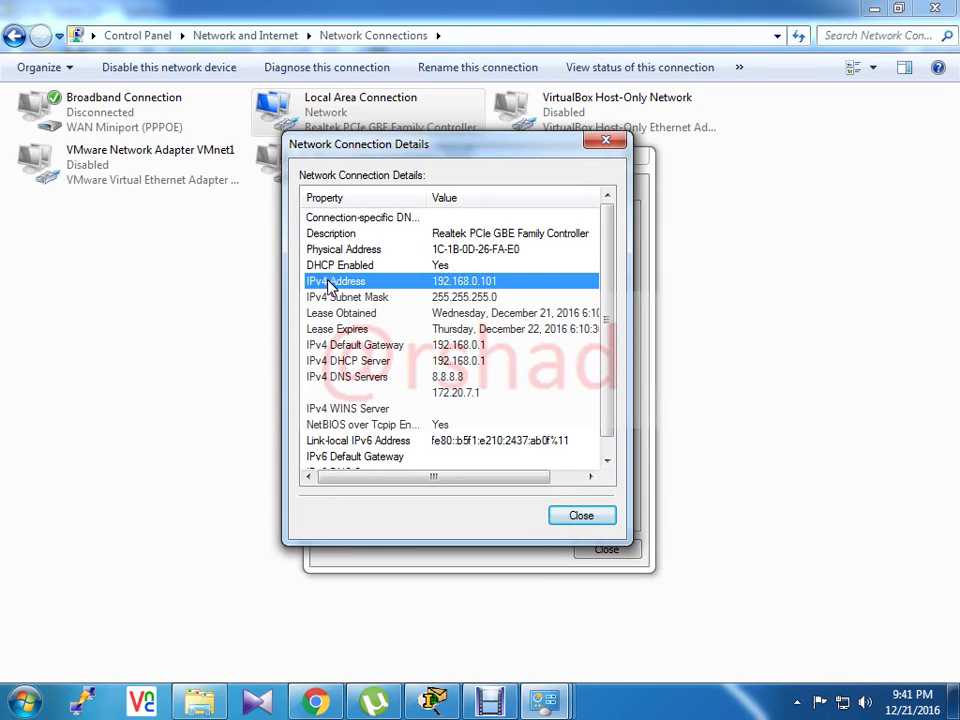
click(495, 283)
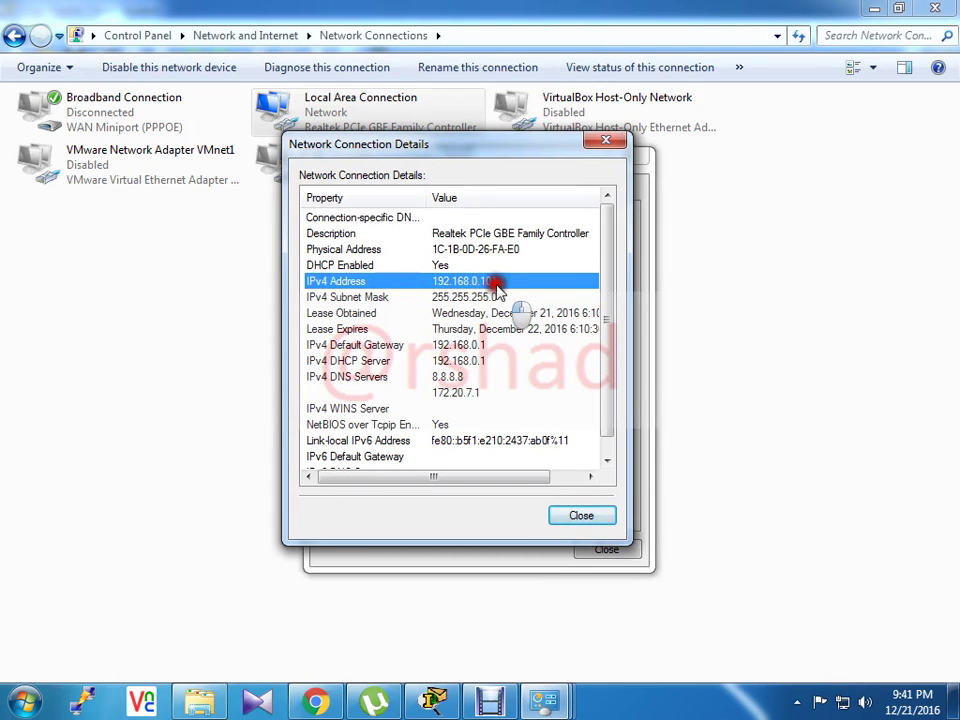
click(495, 281)
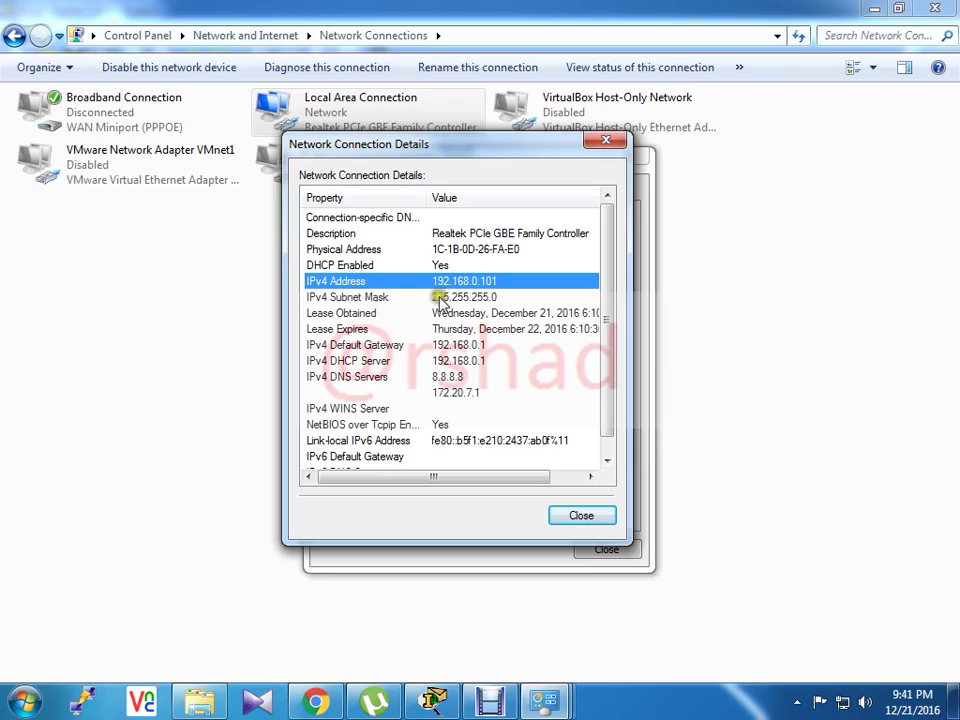
click(487, 297)
click(480, 345)
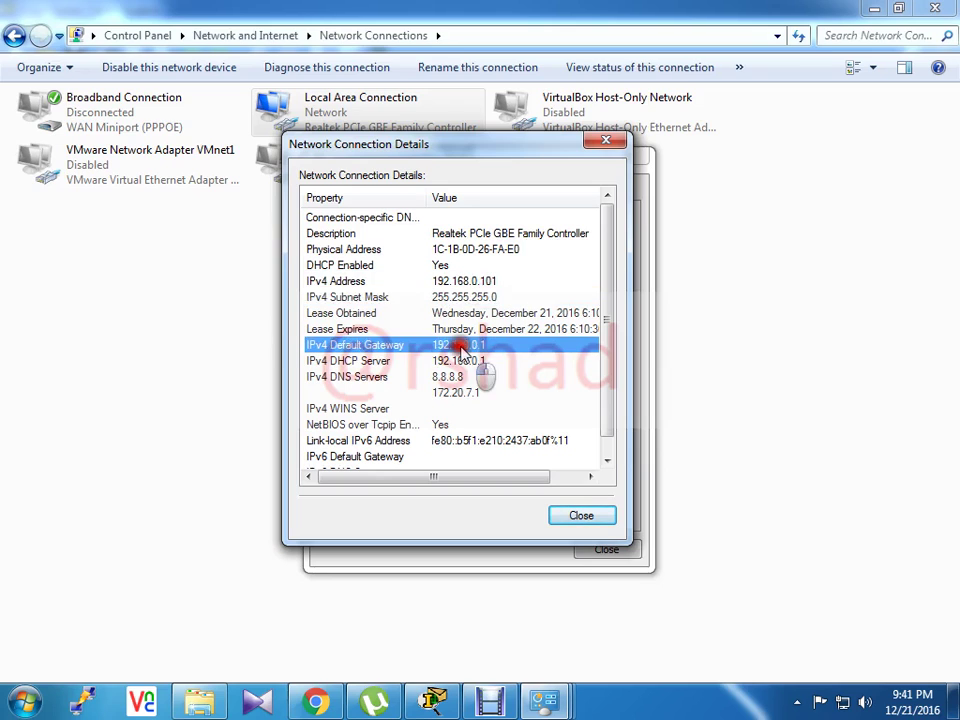
Check the 172.20.7.1 DNS server entry, then close the details, status and Network Connections windows
click(440, 282)
click(485, 393)
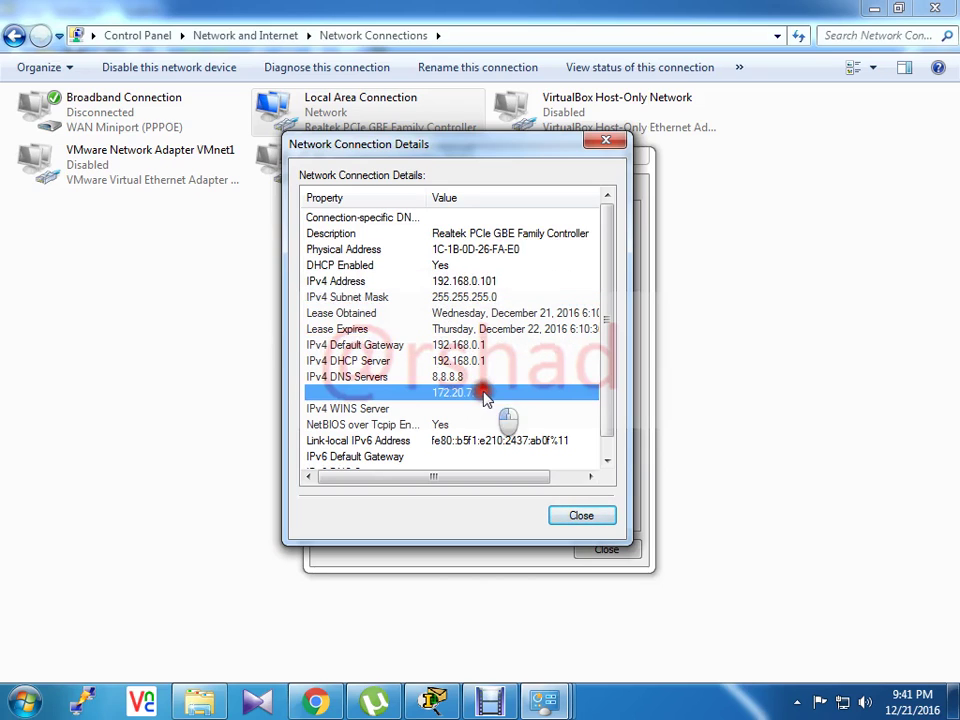
click(478, 282)
click(474, 393)
click(476, 281)
click(489, 391)
click(474, 282)
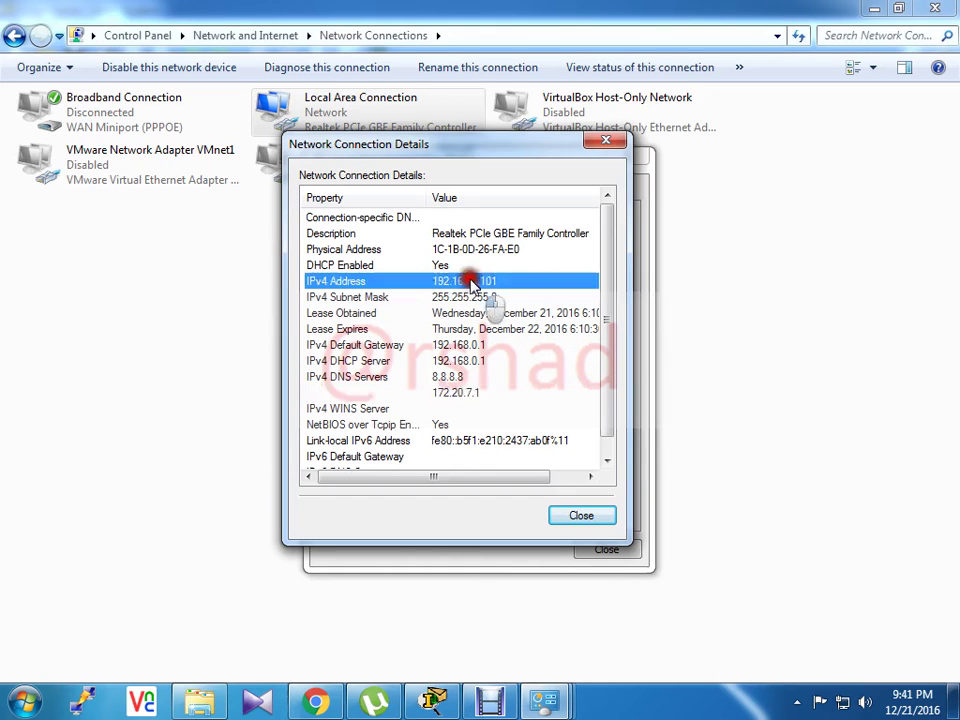
click(572, 516)
click(606, 549)
click(934, 8)
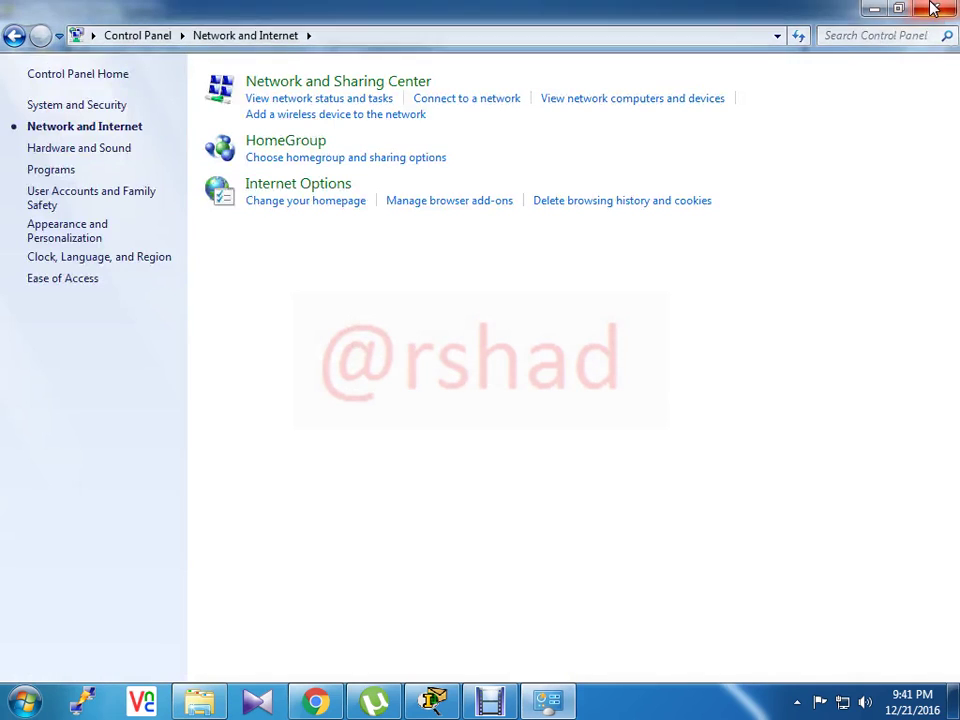
Place a 2901 router near the top and a 2960 switch just below it
click(934, 8)
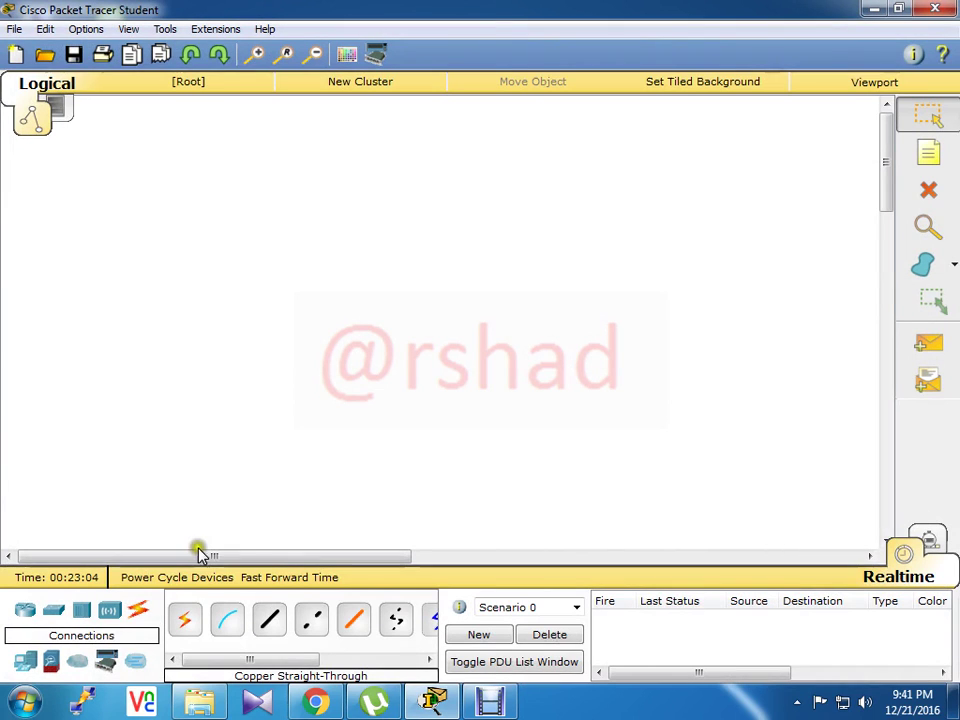
click(21, 614)
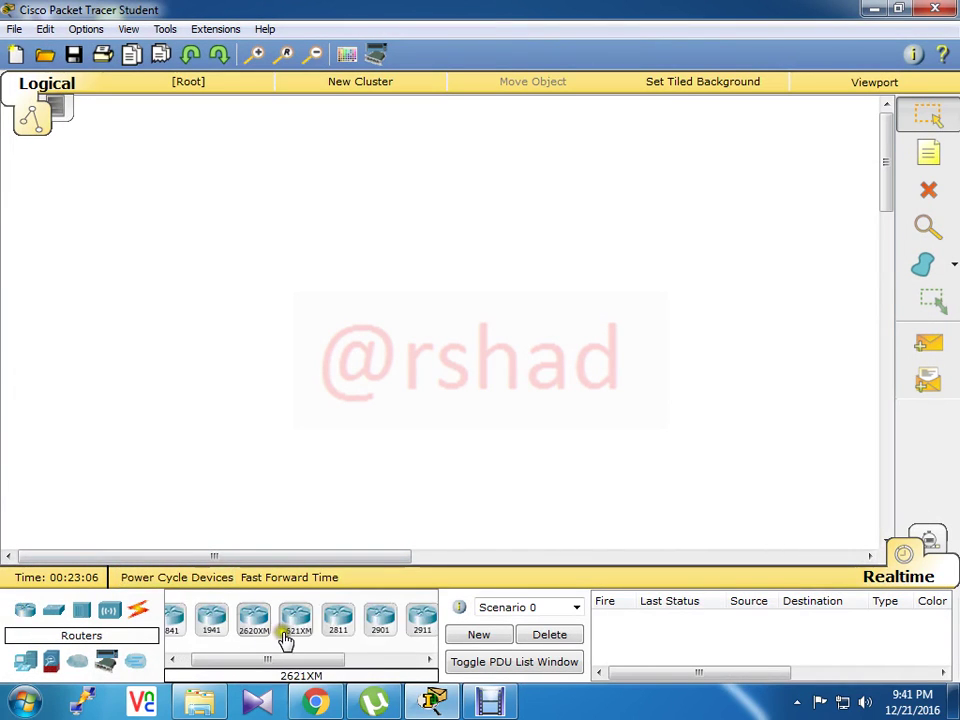
click(385, 620)
click(455, 237)
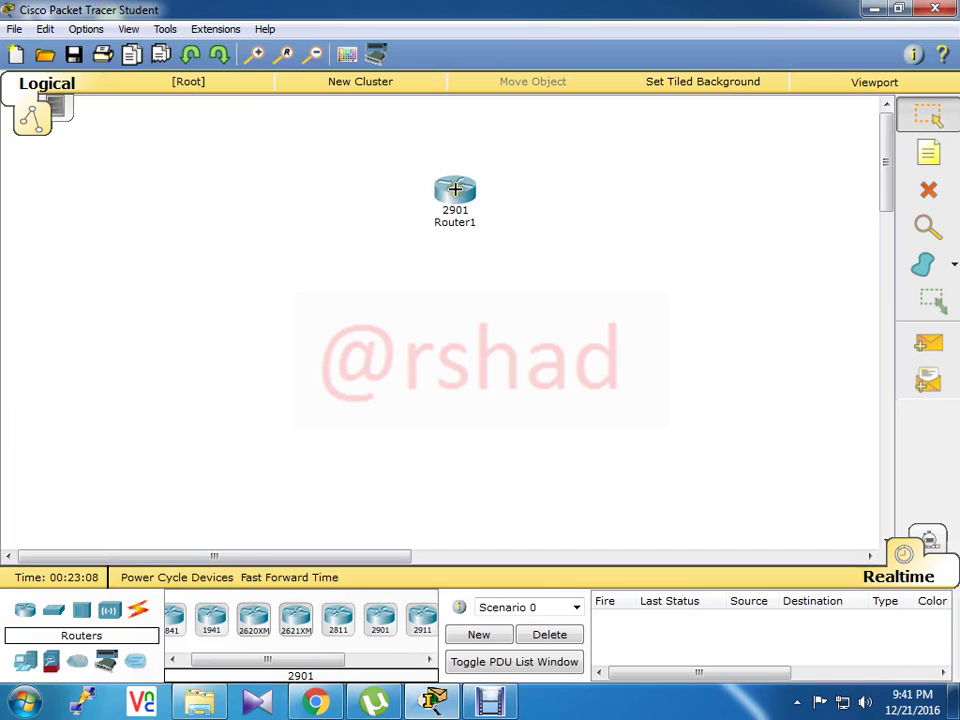
click(55, 612)
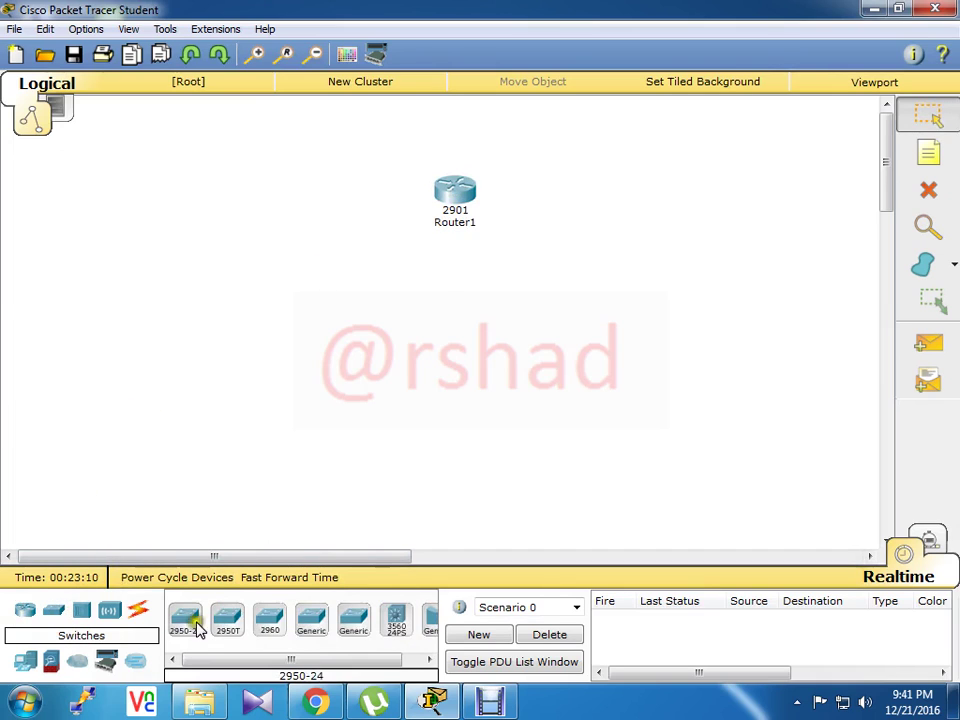
click(269, 620)
click(459, 339)
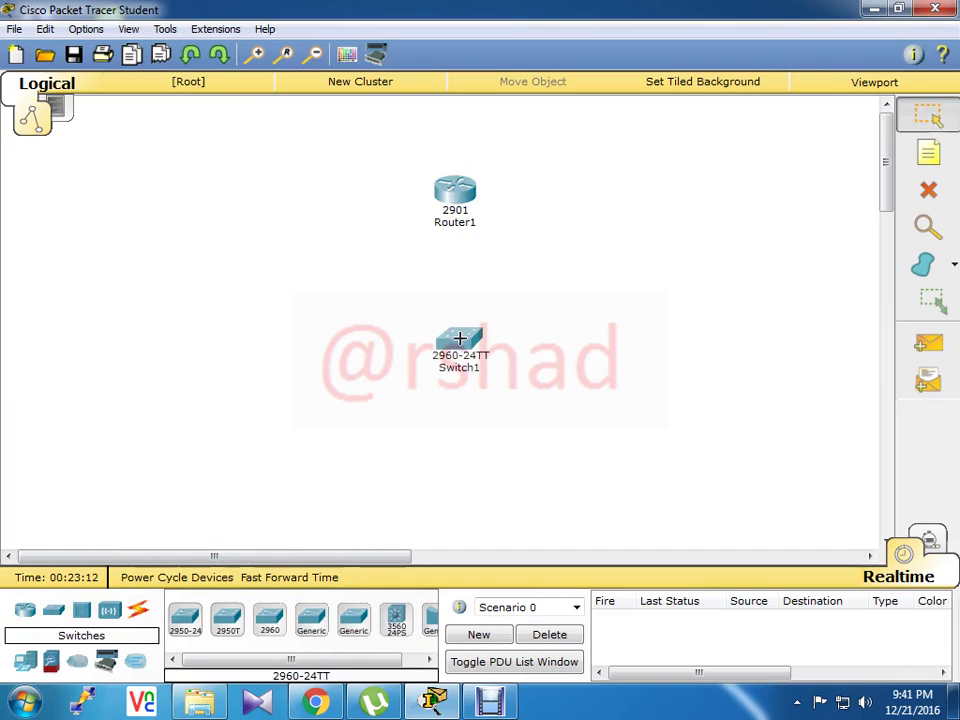
drag(465, 206, 461, 181)
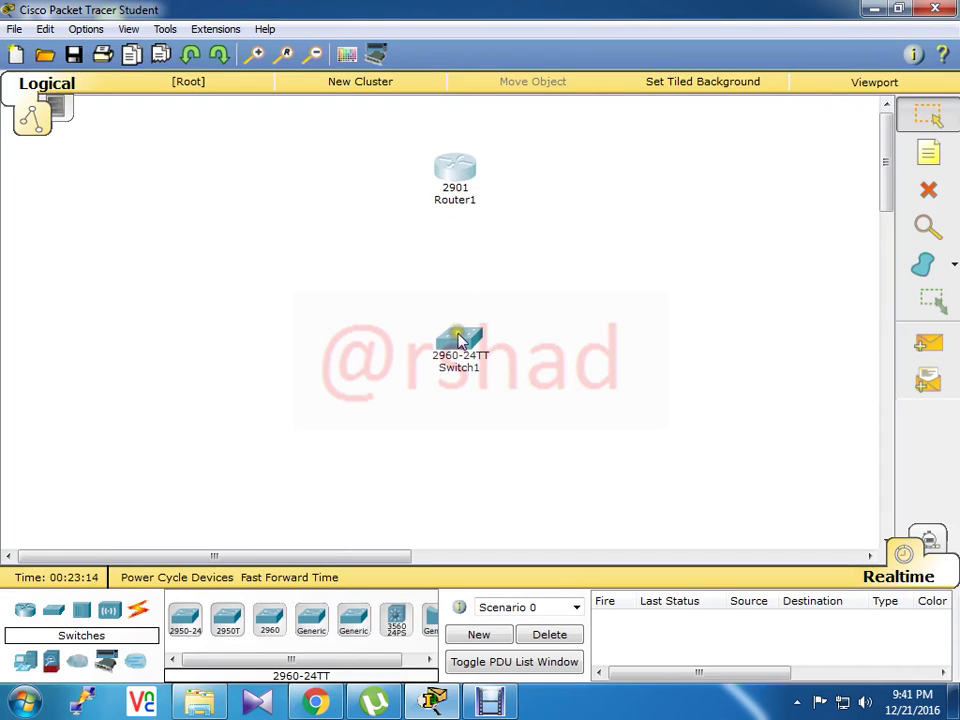
drag(459, 340, 456, 314)
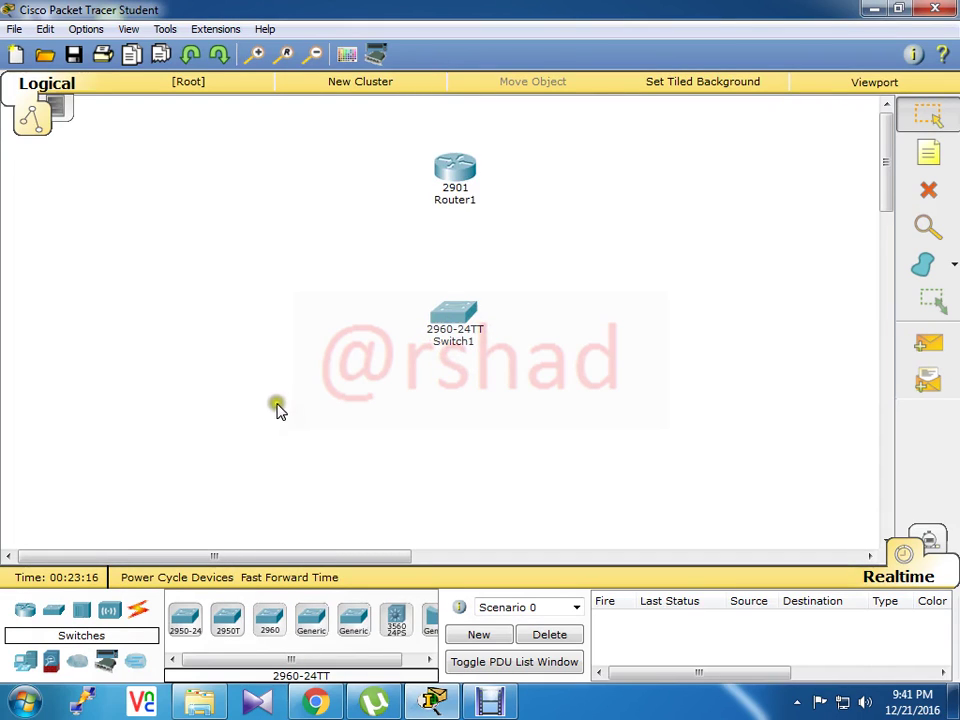
Add six generic PCs (PC6–PC11) in a row below the switch
click(25, 661)
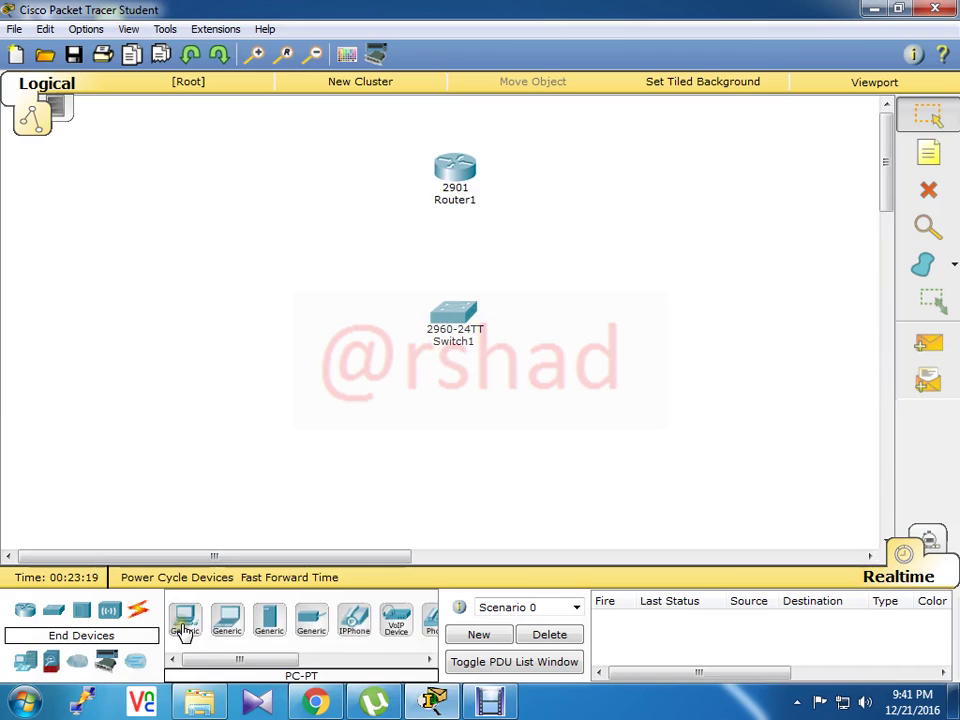
click(183, 630)
click(268, 472)
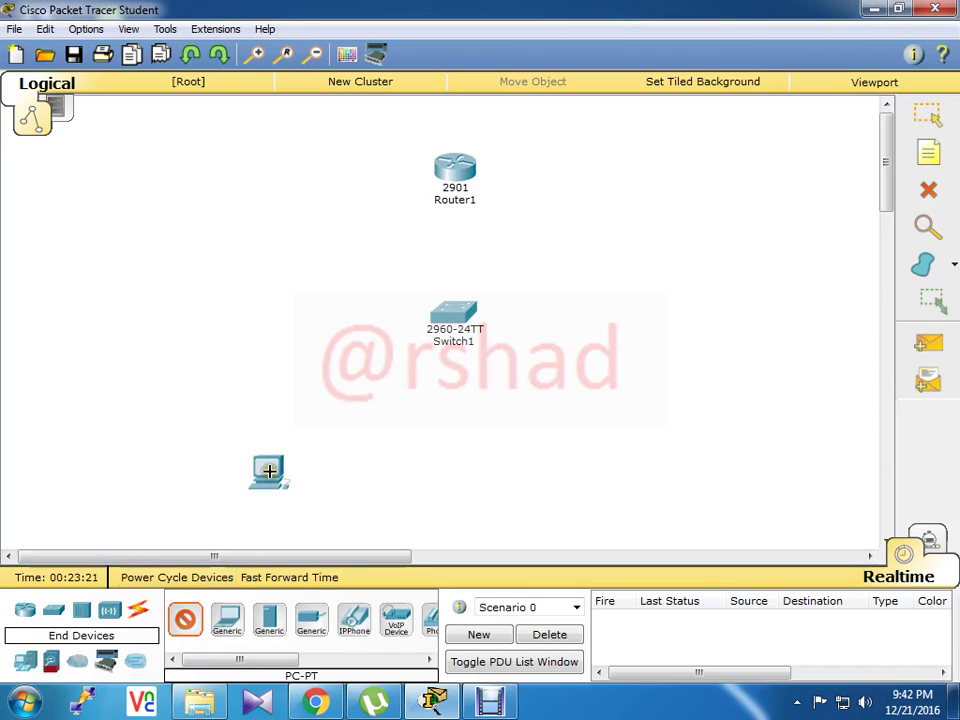
click(369, 468)
click(481, 468)
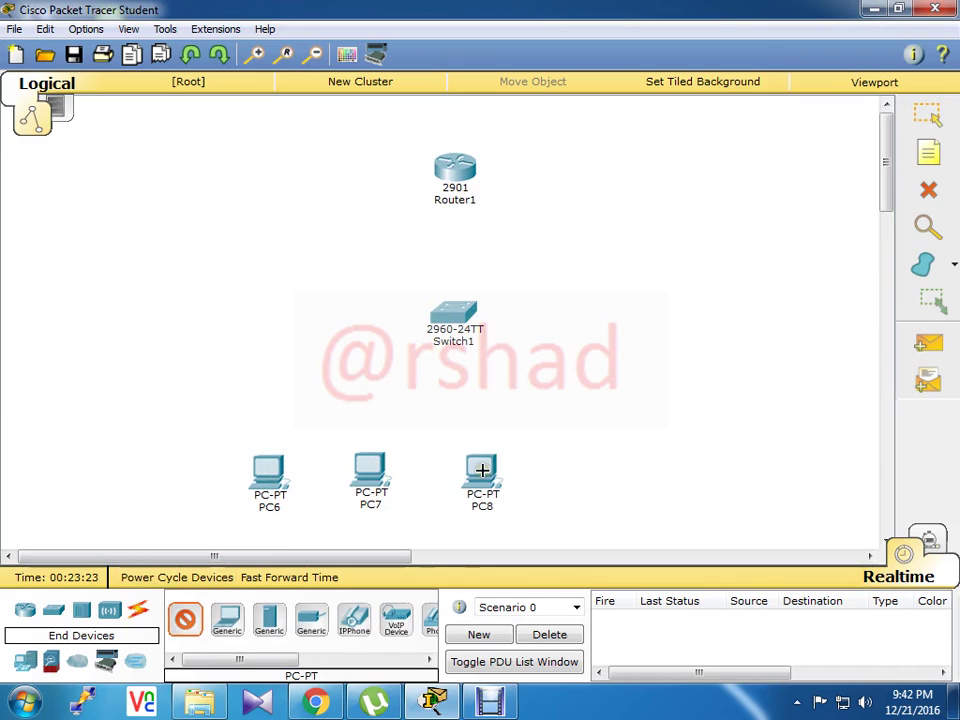
click(578, 467)
click(677, 467)
click(752, 467)
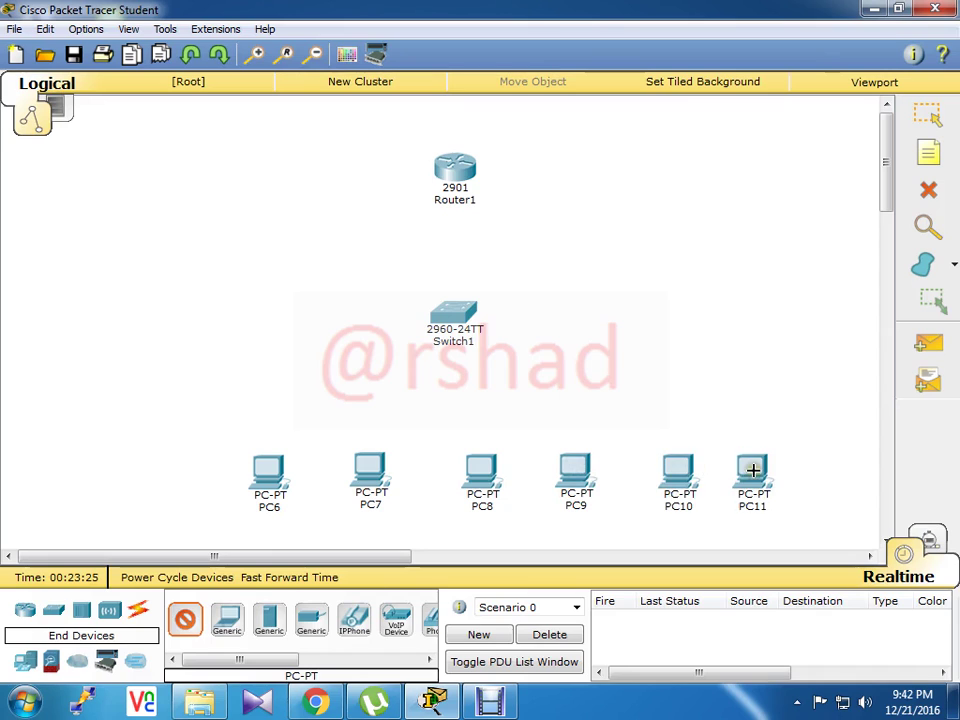
click(927, 116)
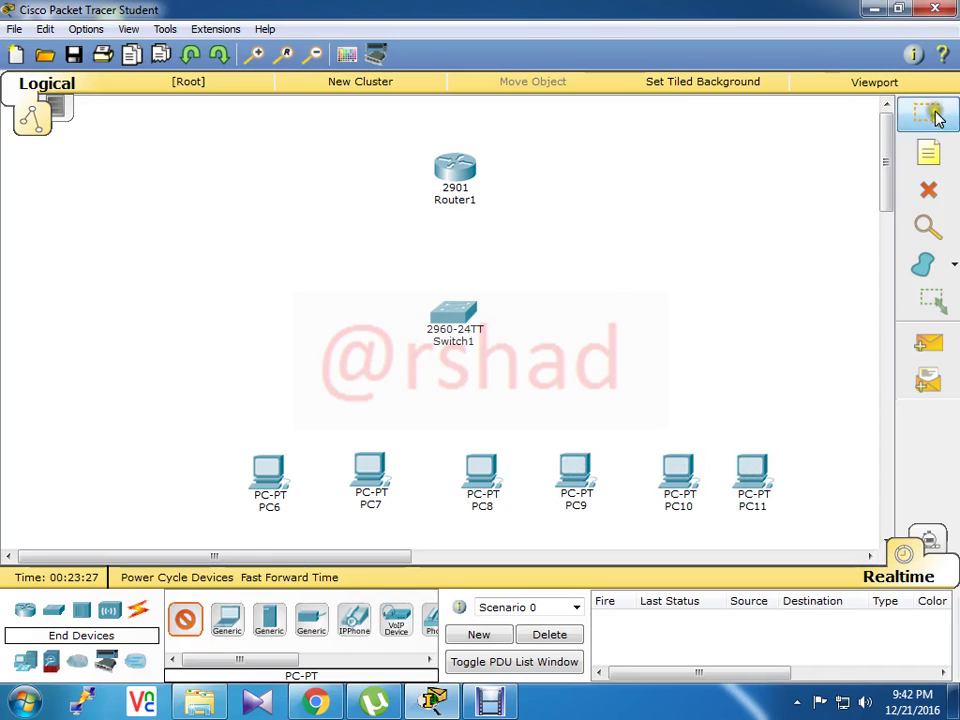
Nudge Switch1 and Router1 closer together above the row of PCs
drag(448, 314, 464, 303)
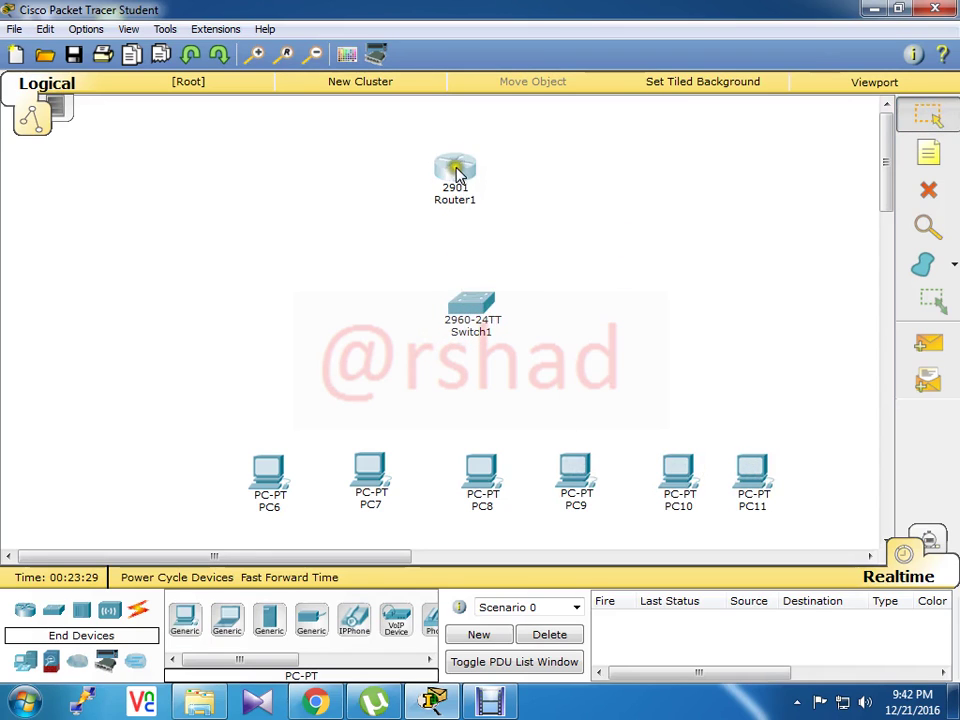
drag(458, 170, 485, 172)
drag(480, 296, 489, 264)
click(138, 608)
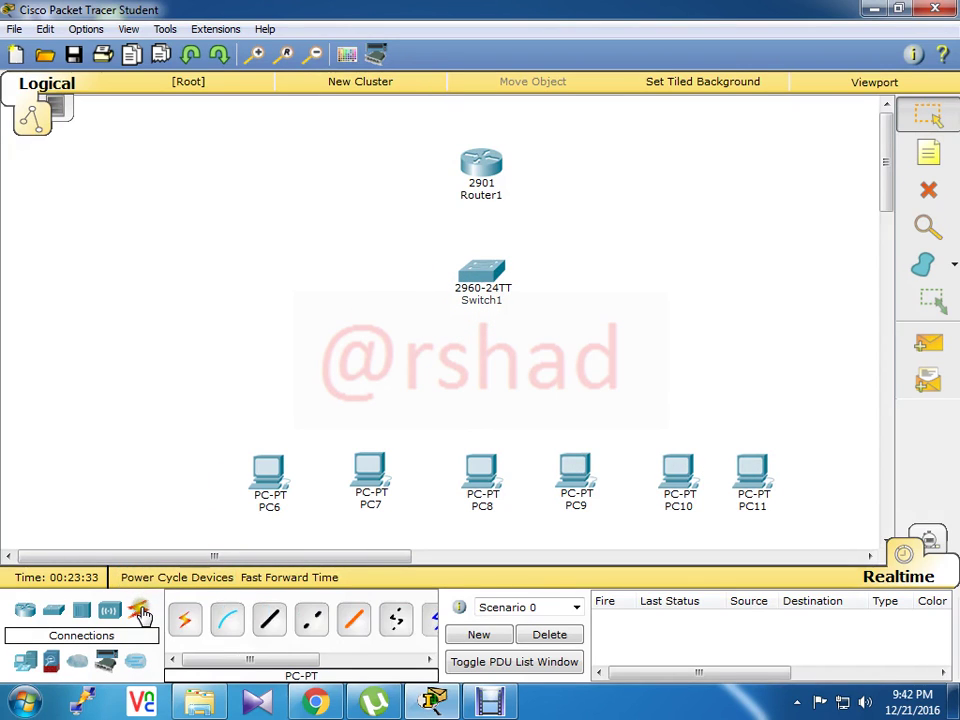
Cable Router1 Gig0/0 to Switch1 Fa0/12 with a copper straight-through cable
click(269, 621)
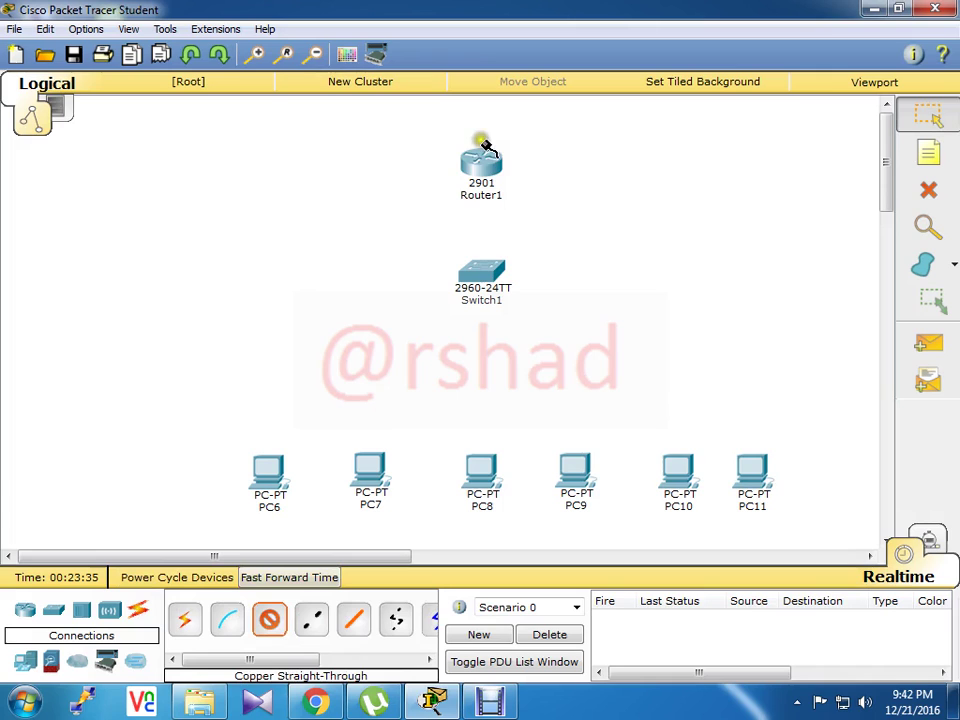
click(478, 172)
click(519, 215)
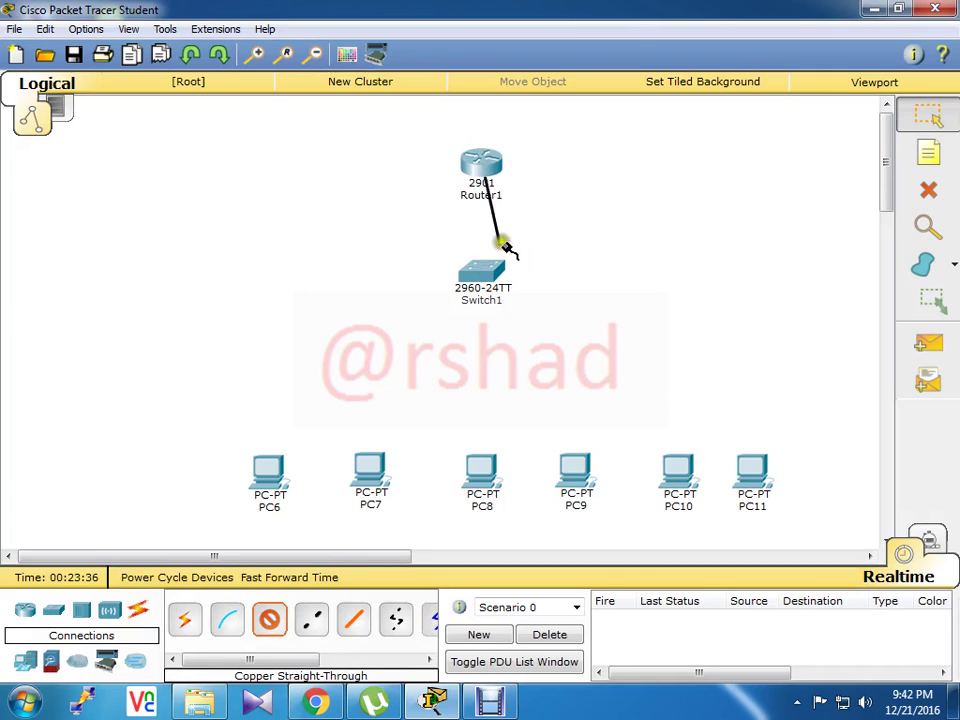
click(486, 272)
click(555, 261)
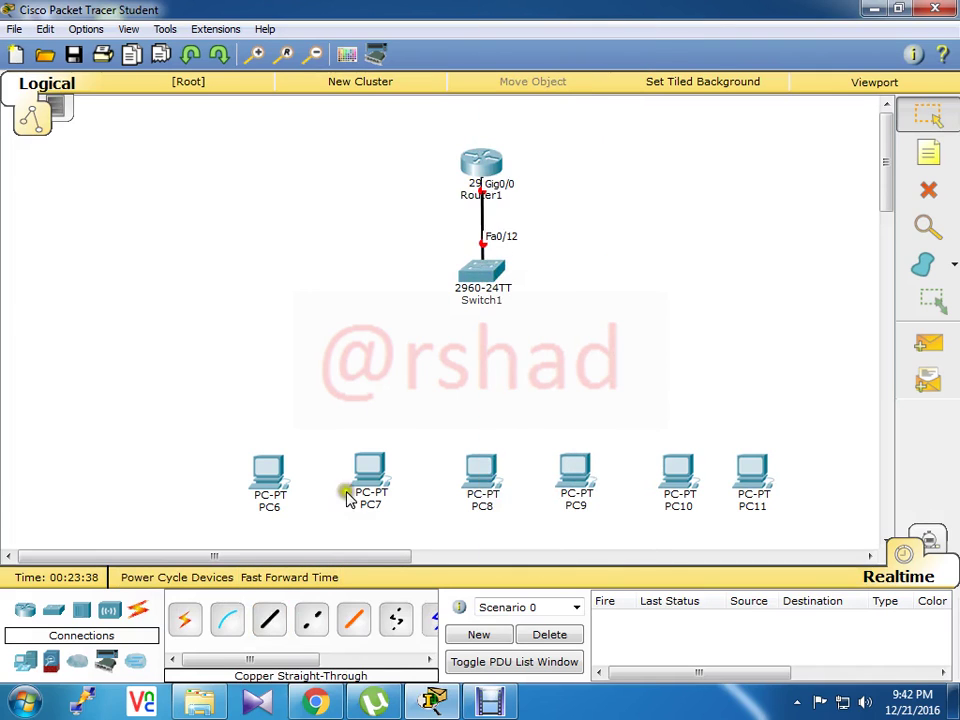
Cable PC6, PC7 and PC8 FastEthernet0 to Switch1 ports, including Fa0/11 and Fa0/14
click(272, 614)
click(485, 265)
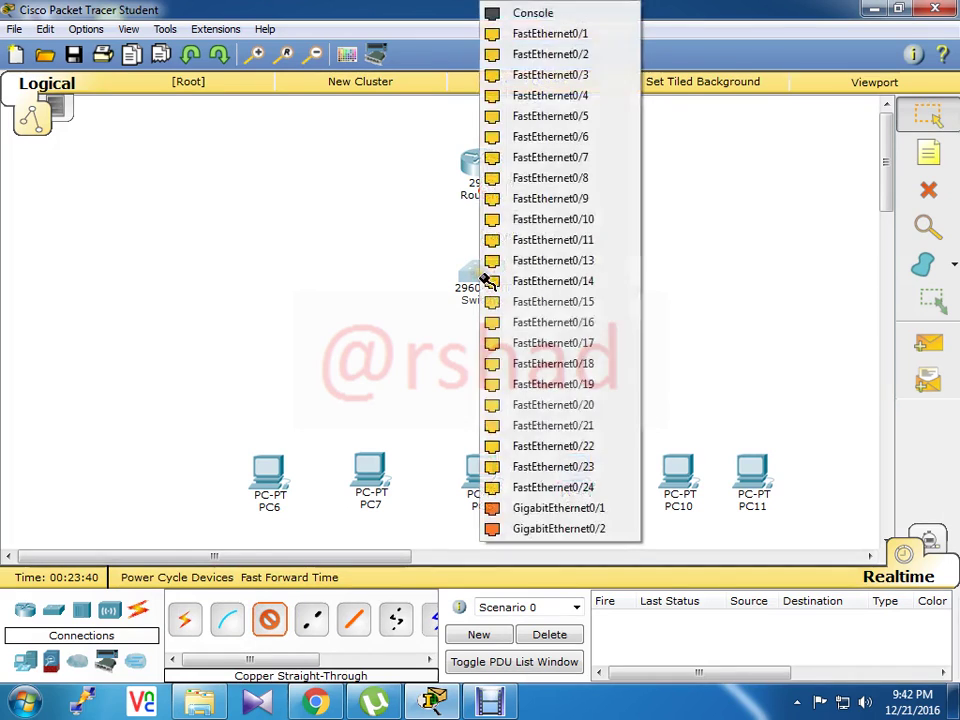
click(533, 240)
click(268, 468)
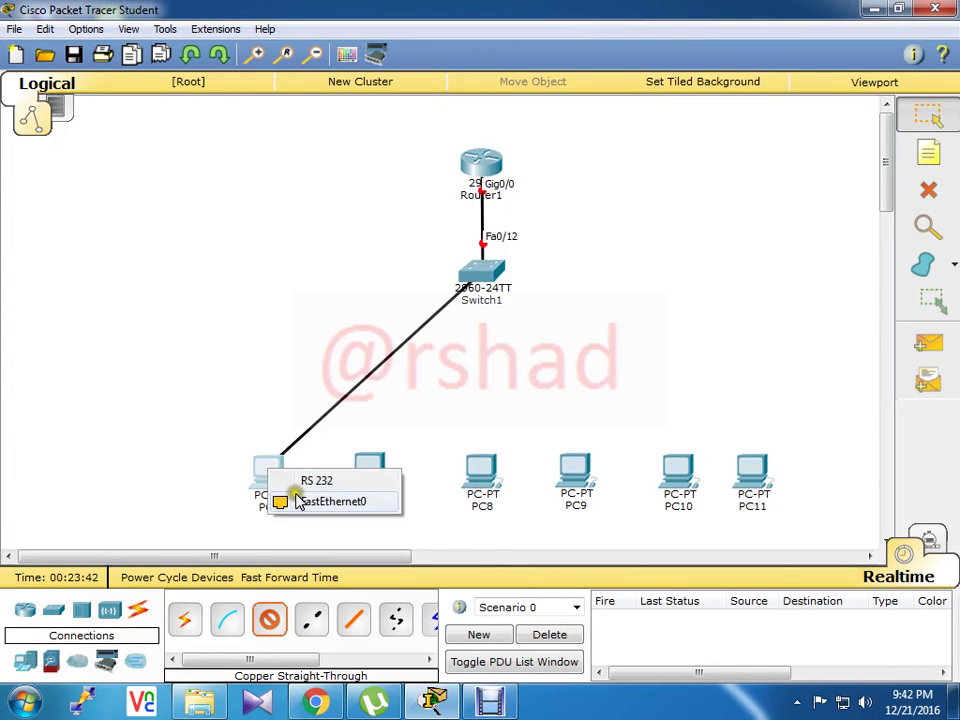
click(292, 499)
click(482, 270)
click(520, 262)
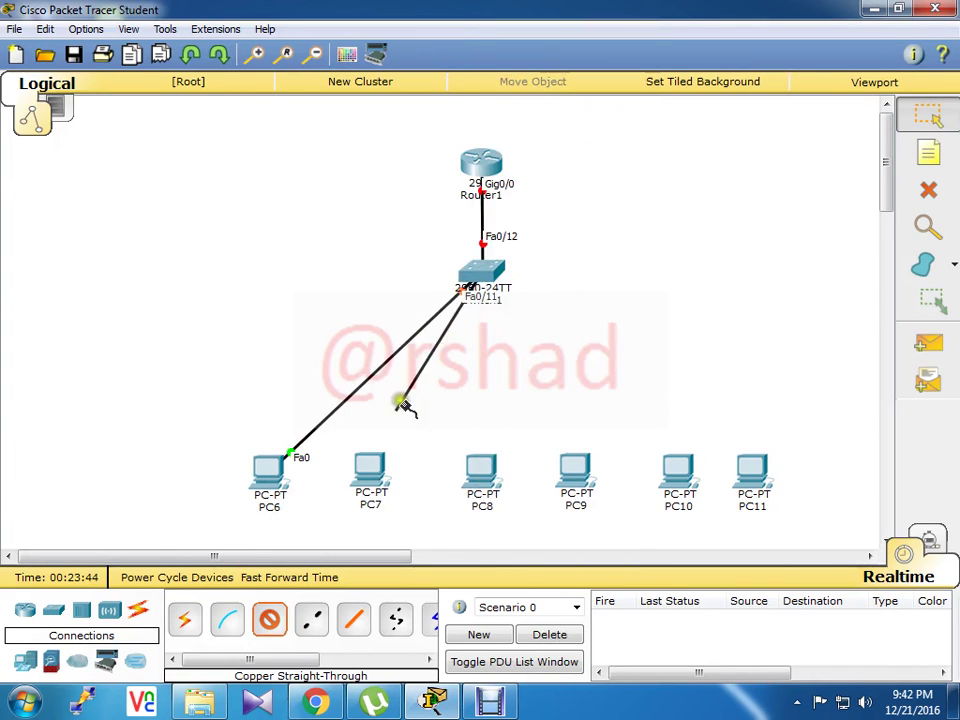
click(378, 465)
click(437, 490)
click(481, 270)
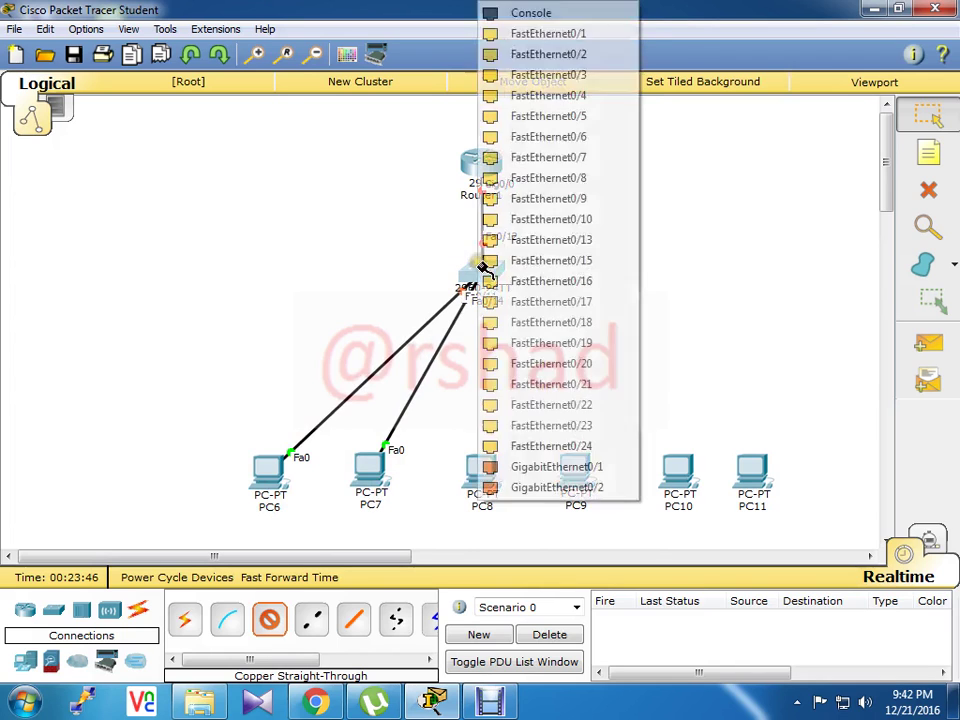
click(515, 276)
click(481, 468)
click(545, 503)
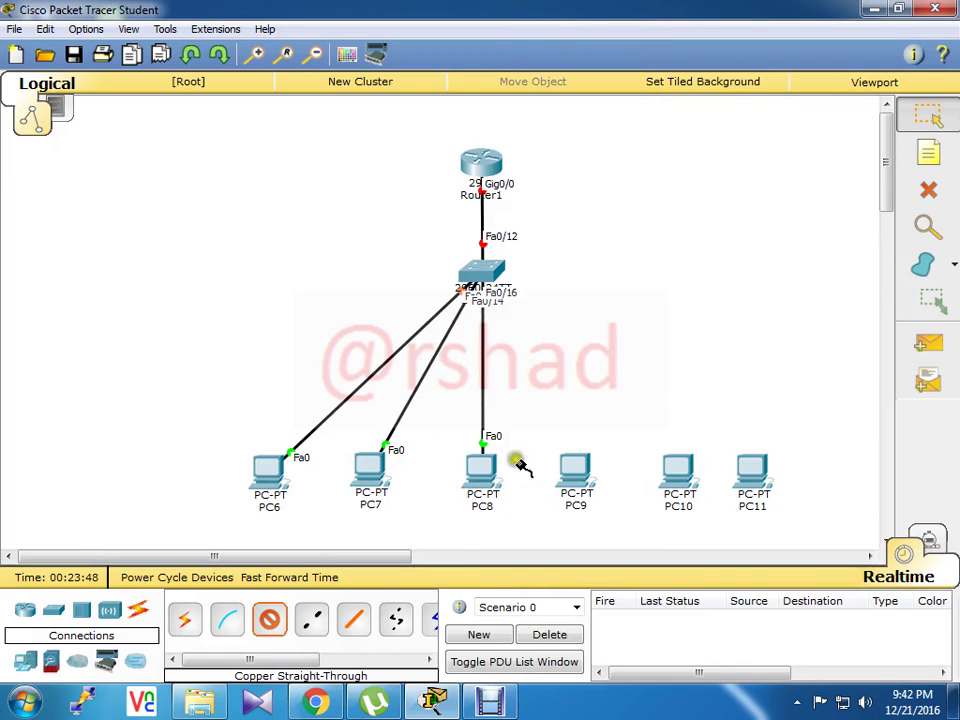
Cable PC9, PC10 and PC11 FastEthernet0 to free Switch1 ports, PC11 on Fa0/1
click(490, 272)
click(560, 301)
click(563, 460)
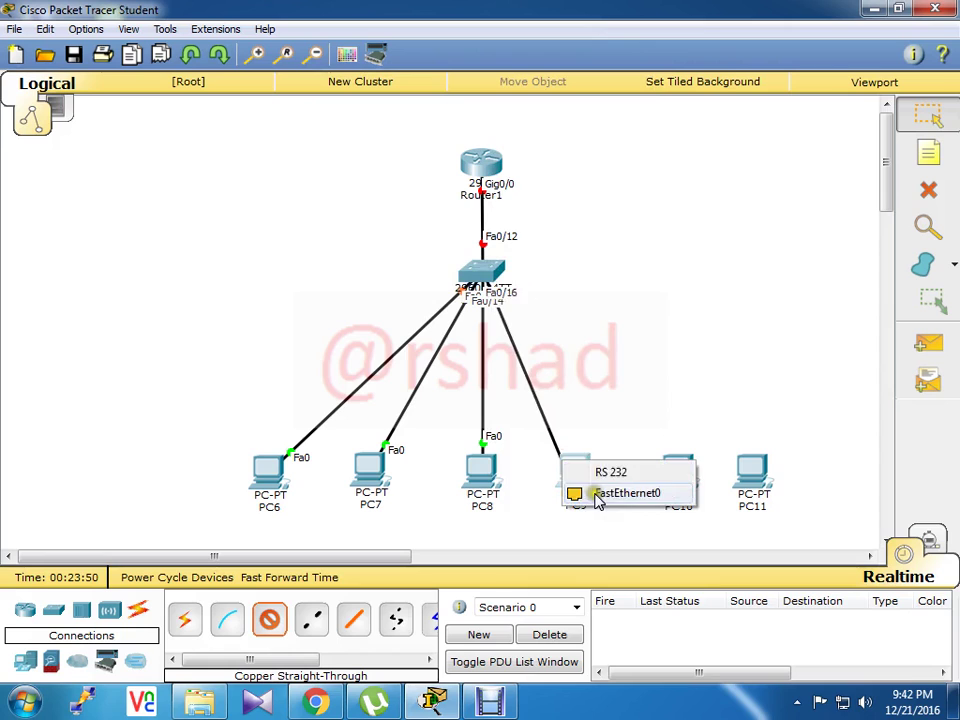
click(615, 495)
click(493, 273)
click(561, 279)
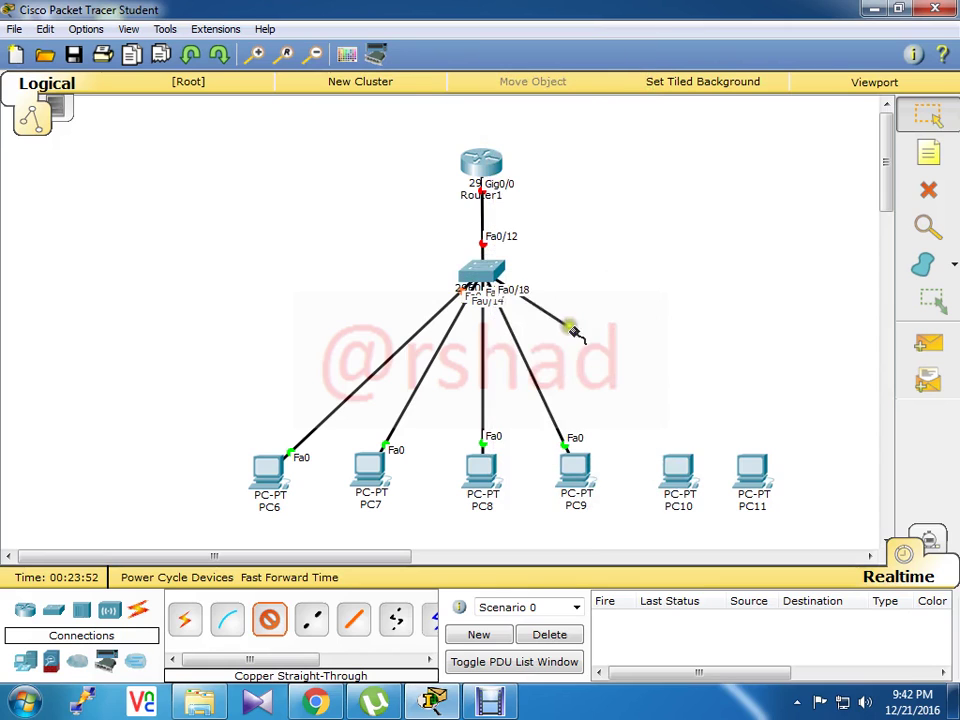
click(677, 471)
click(707, 508)
click(486, 272)
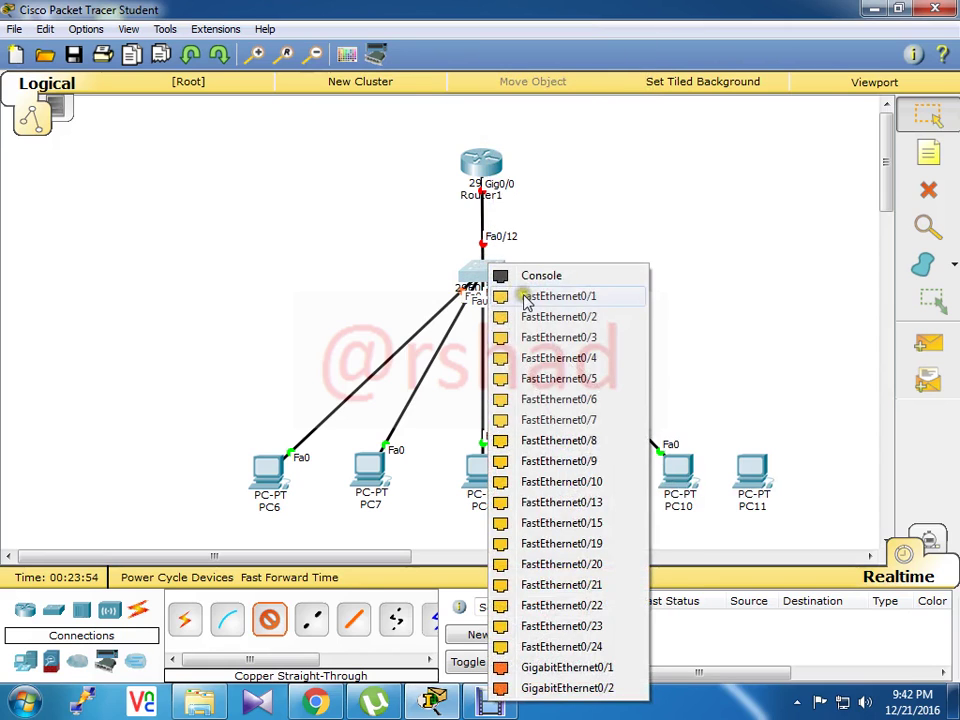
click(557, 535)
click(750, 465)
click(788, 499)
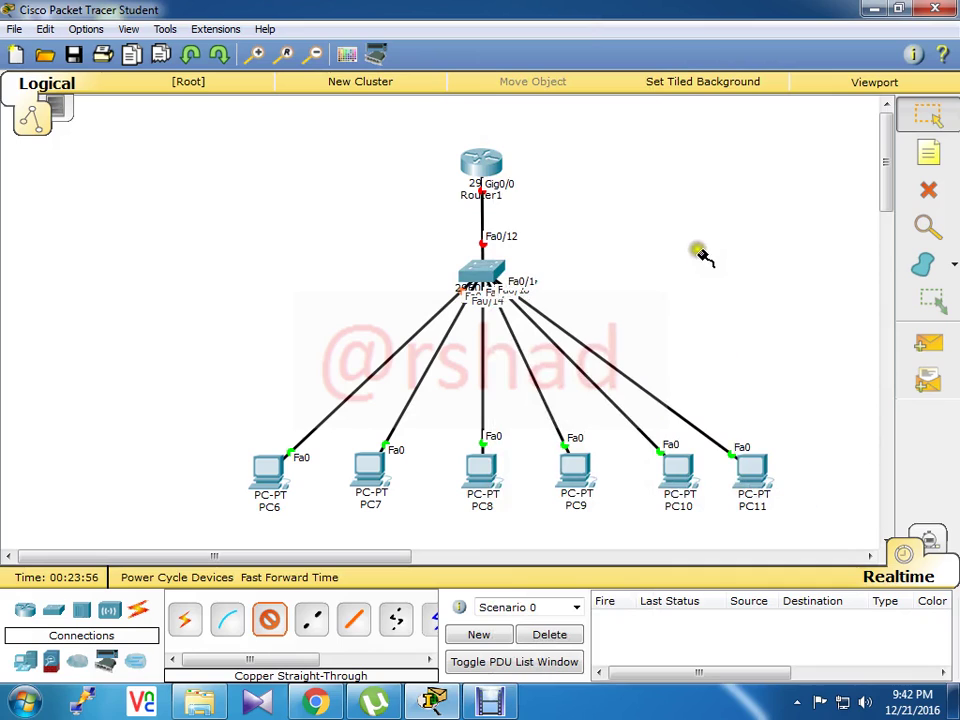
Add a canvas note reading 192.168.0.0/24 to the right of Switch1
click(928, 152)
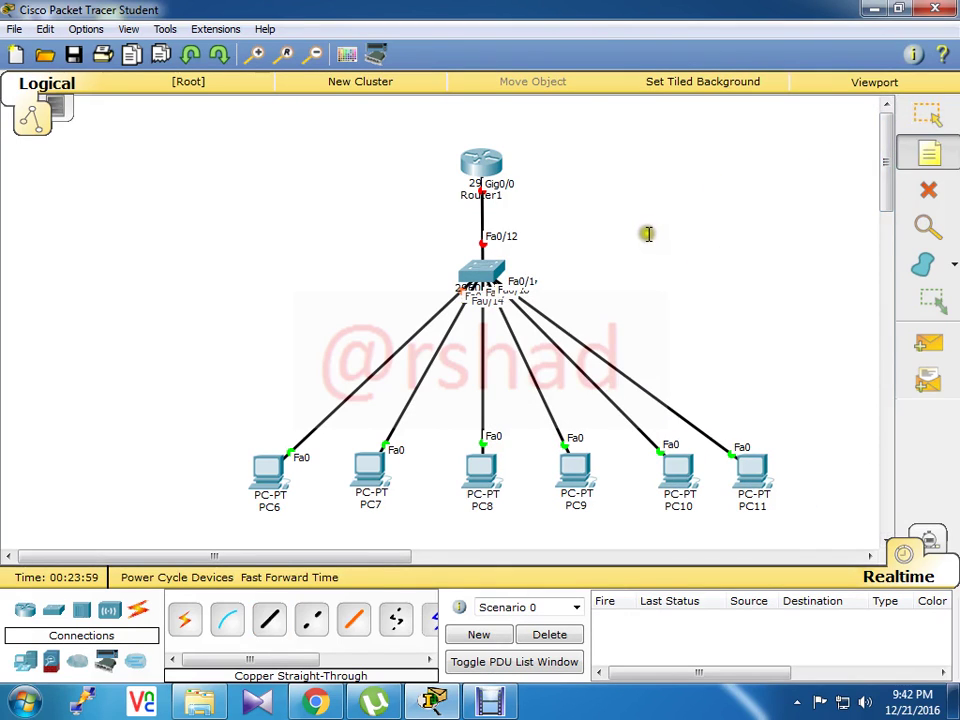
click(645, 249)
text(192.168.0)
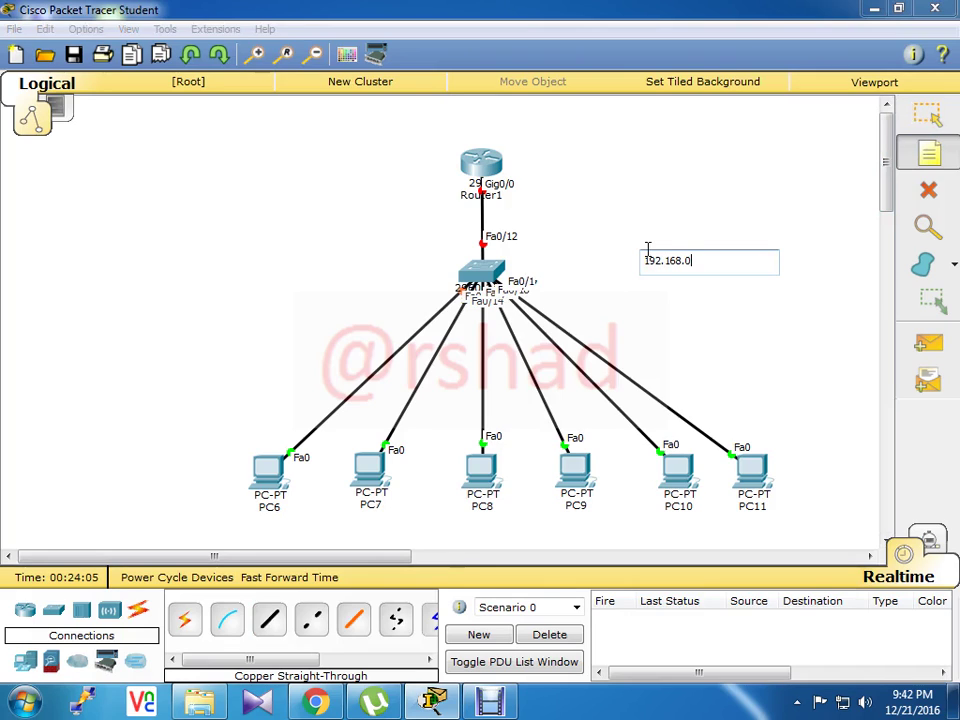
text(.0/24)
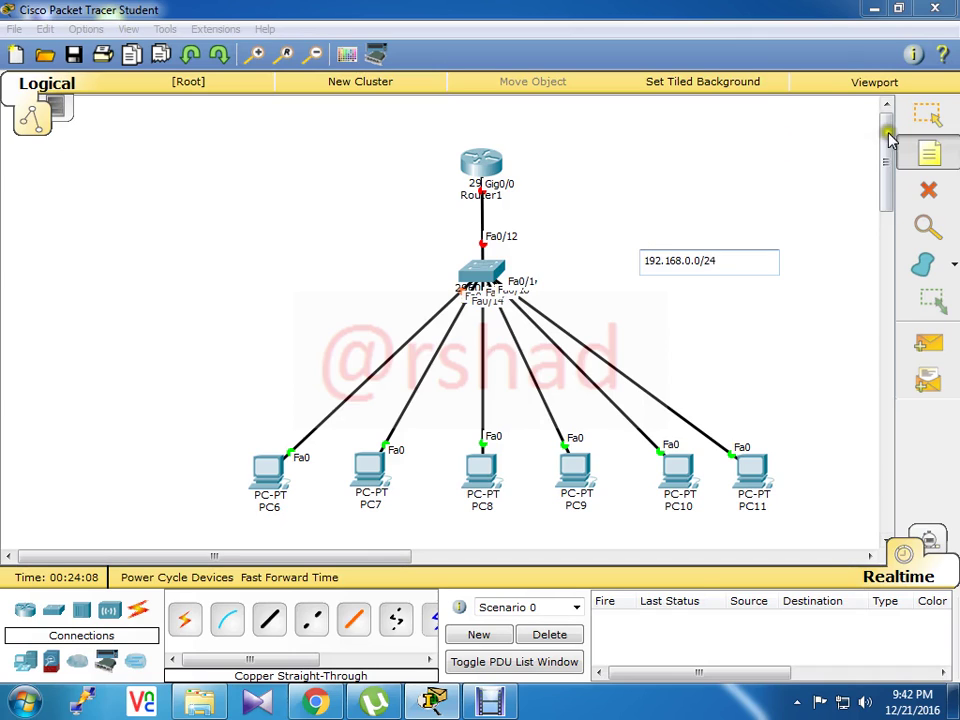
click(928, 115)
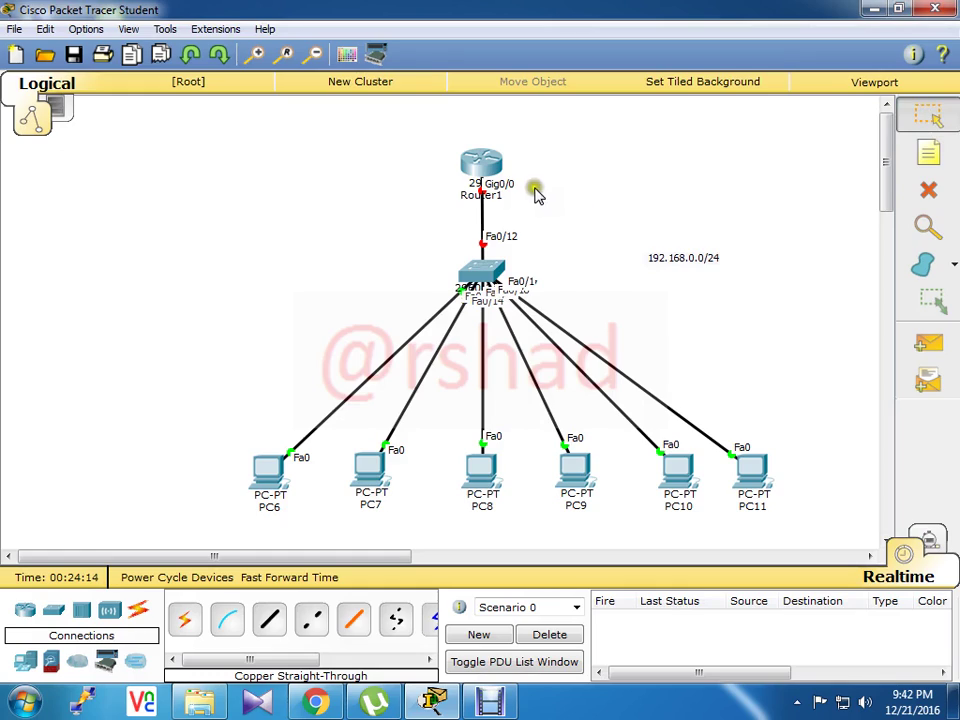
In Router1's CLI, skip the initial dialog, enable, and enter configure terminal
click(481, 163)
click(332, 148)
drag(465, 123, 680, 70)
text(no)
key(Return)
key(Return)
key(Return)
key(Return)
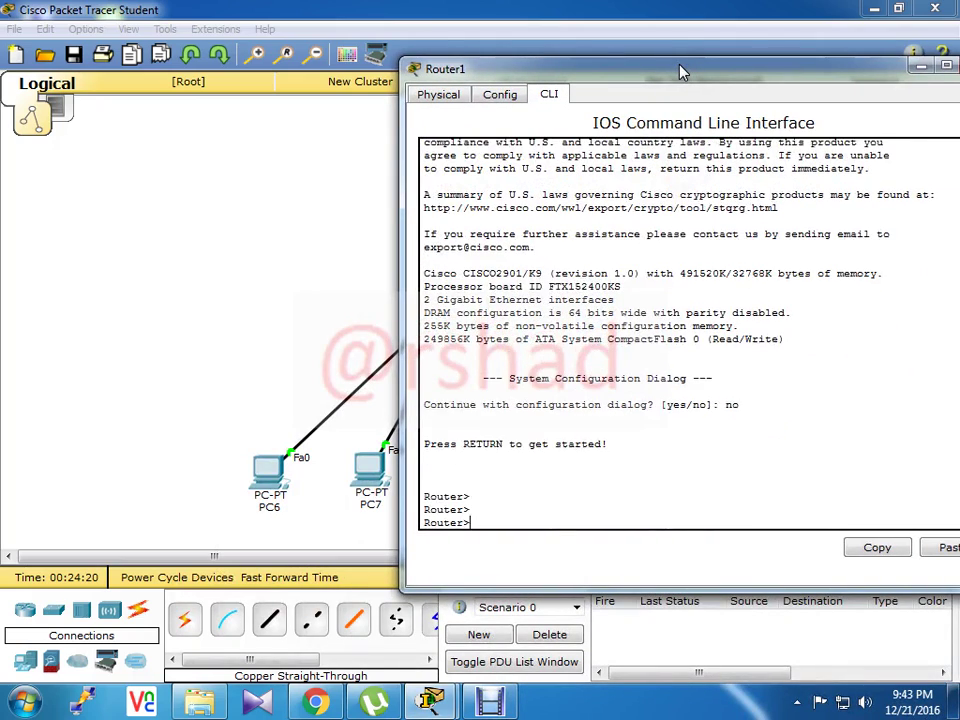
text(ena)
key(Return)
text(conf)
key(Tab)
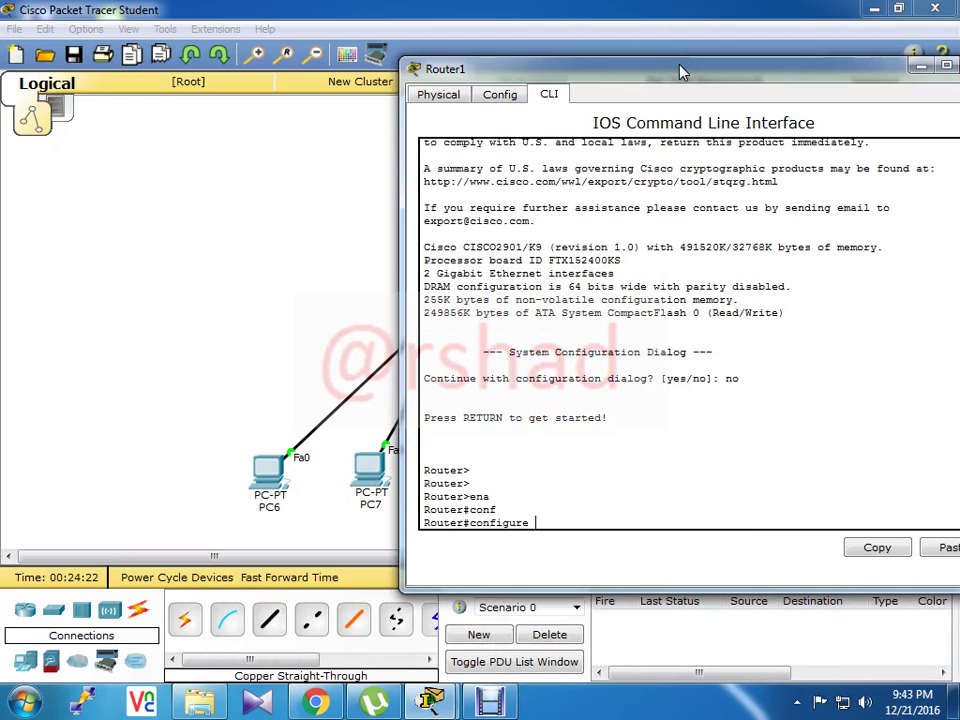
text(te)
key(Tab)
key(Return)
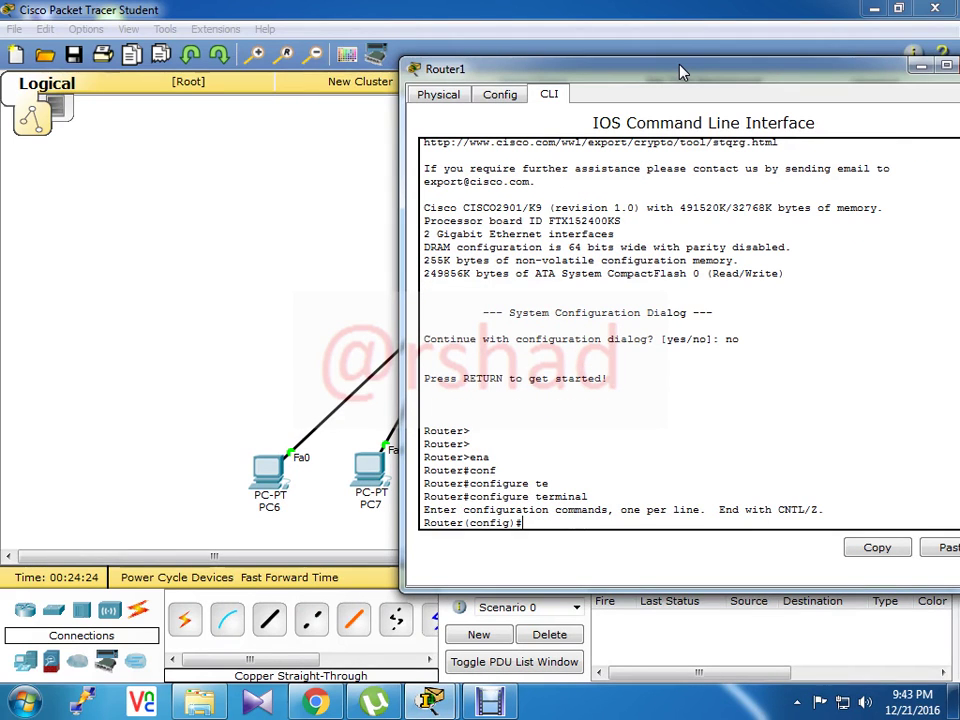
Assign 192.168.0.1 255.255.255.0 to interface gigabitEthernet 0/0
drag(680, 72, 833, 113)
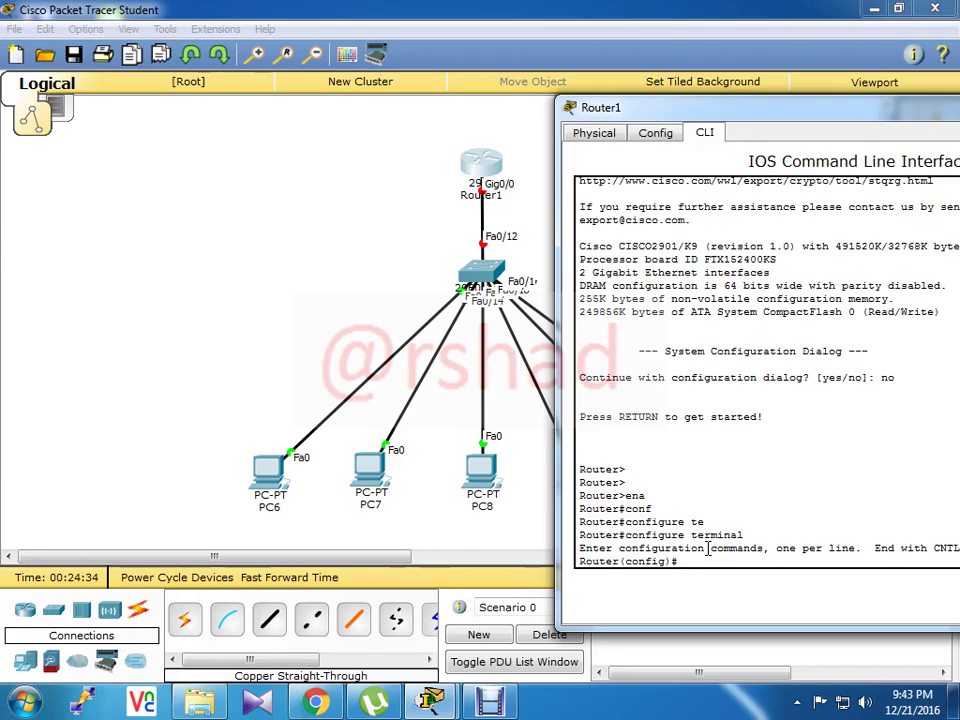
text(in)
key(Tab)
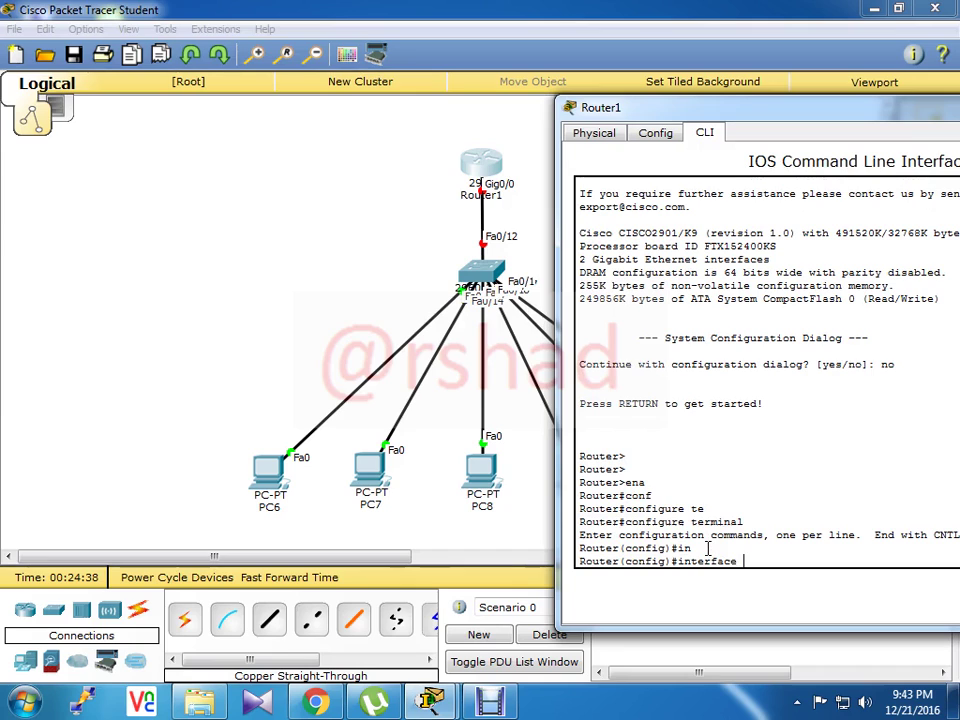
text(gi)
key(Tab)
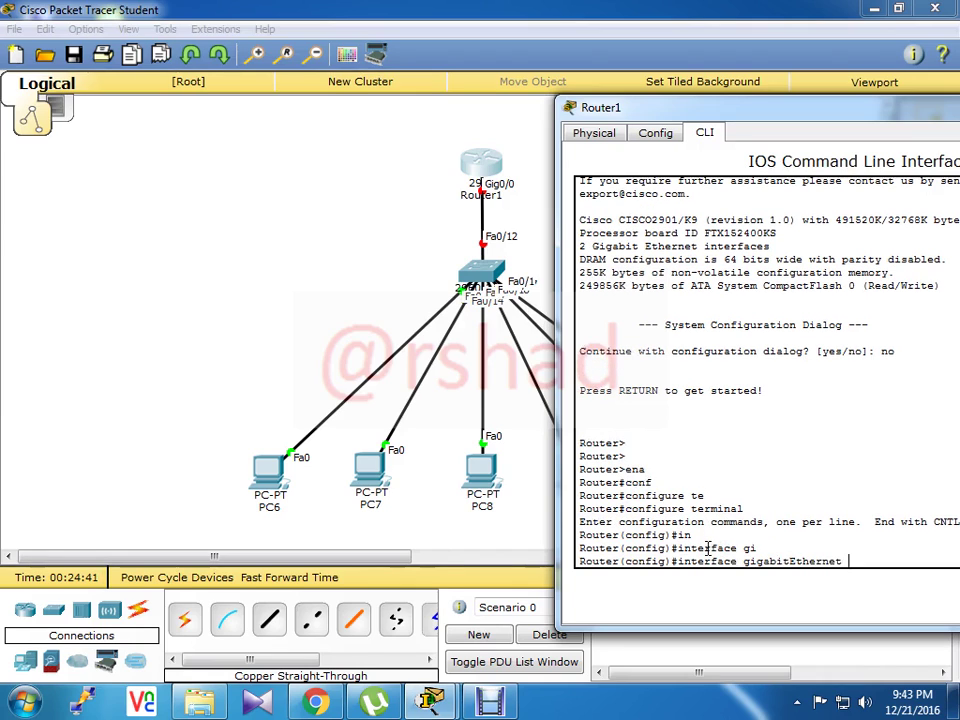
text(0/0)
key(Return)
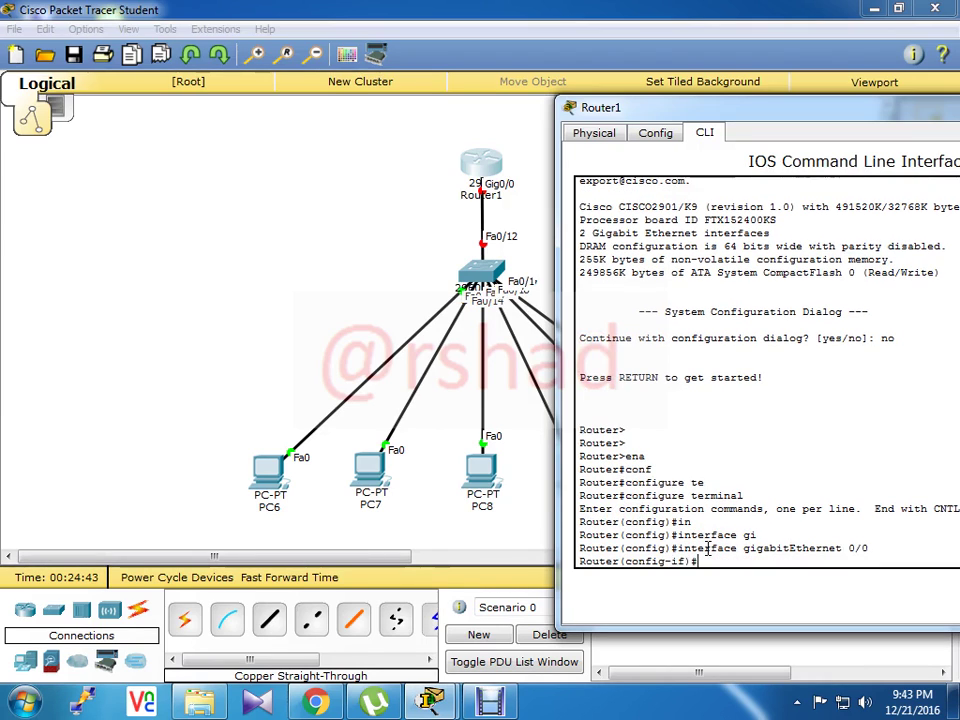
text(ip ad)
key(Tab)
text(19)
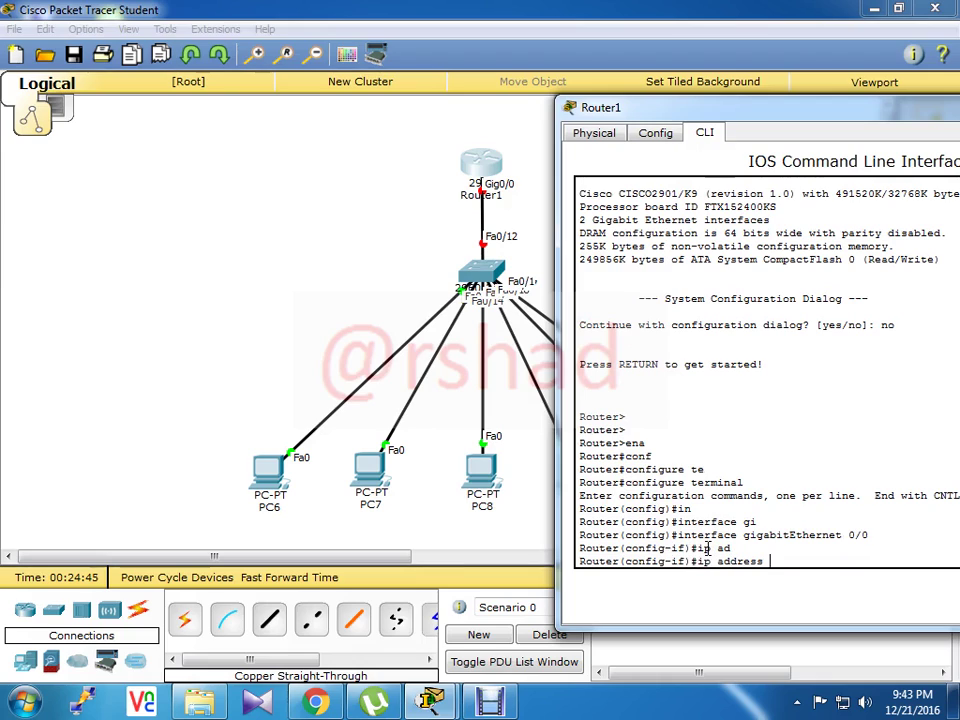
text(2.168.0.1 255.255.255.0)
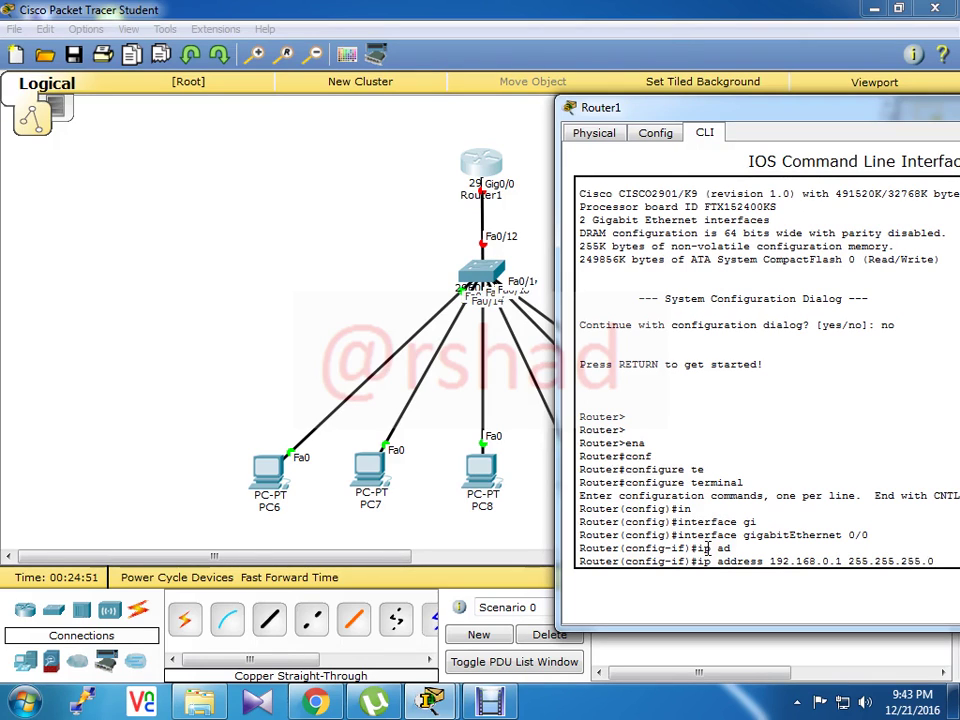
key(Return)
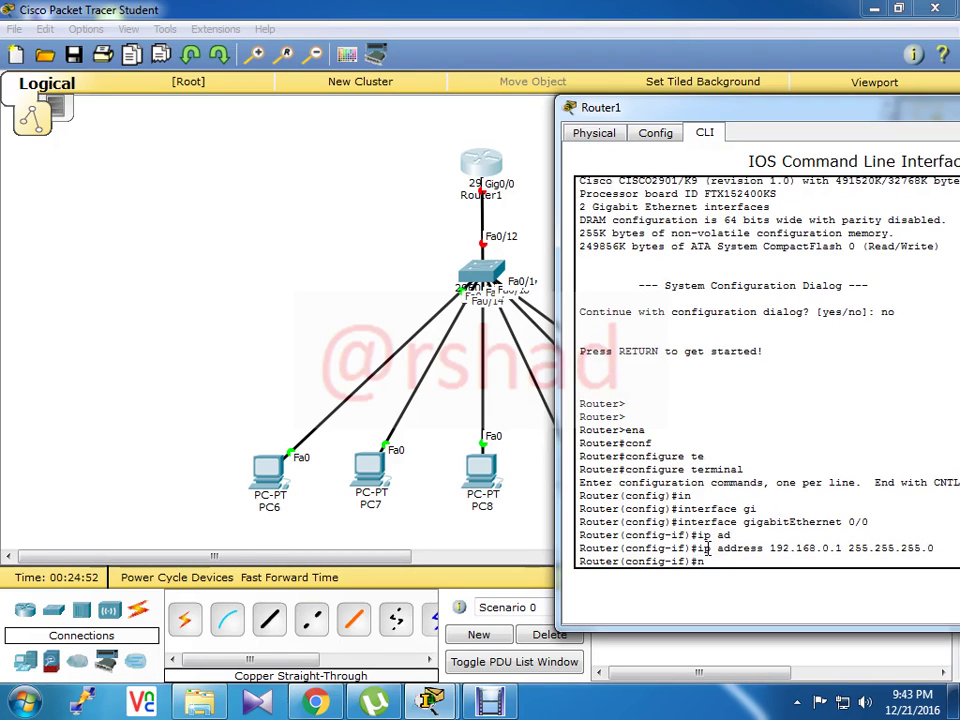
Bring GigabitEthernet0/0 up with no shutdown, correcting a mistyped command
text(no hs)
key(Return)
text(no )
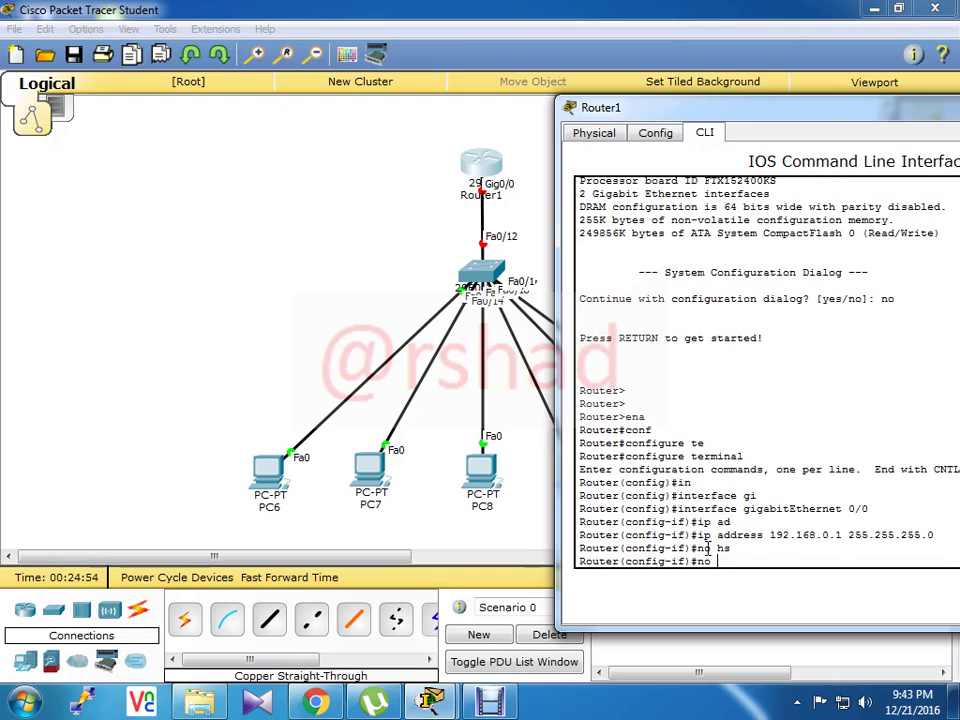
text(sh)
key(Tab)
key(Return)
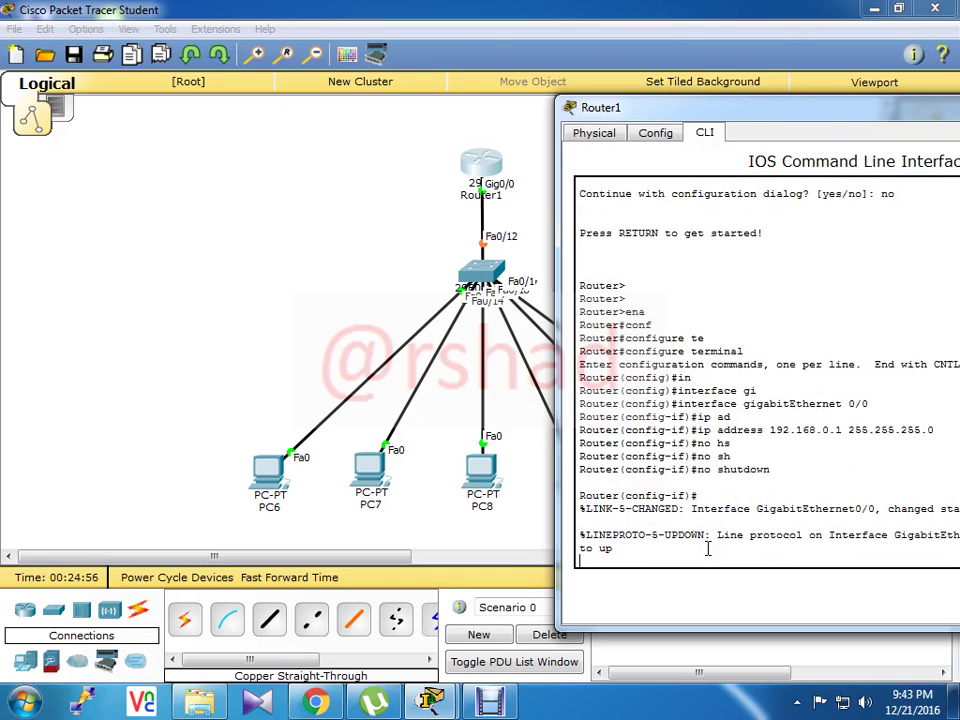
key(Return)
key(Return)
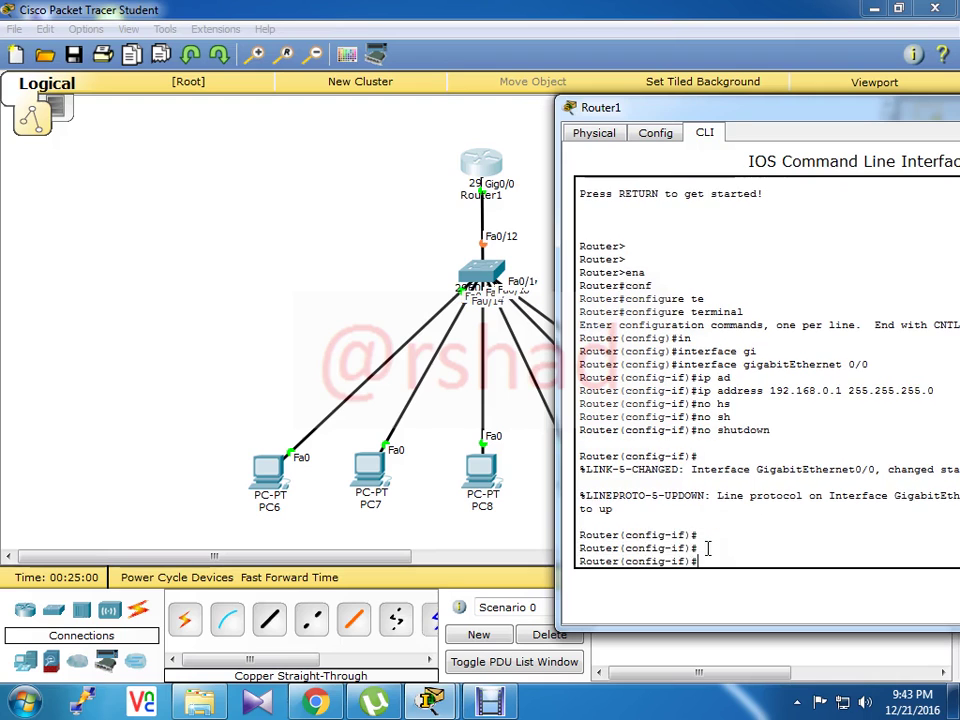
click(325, 250)
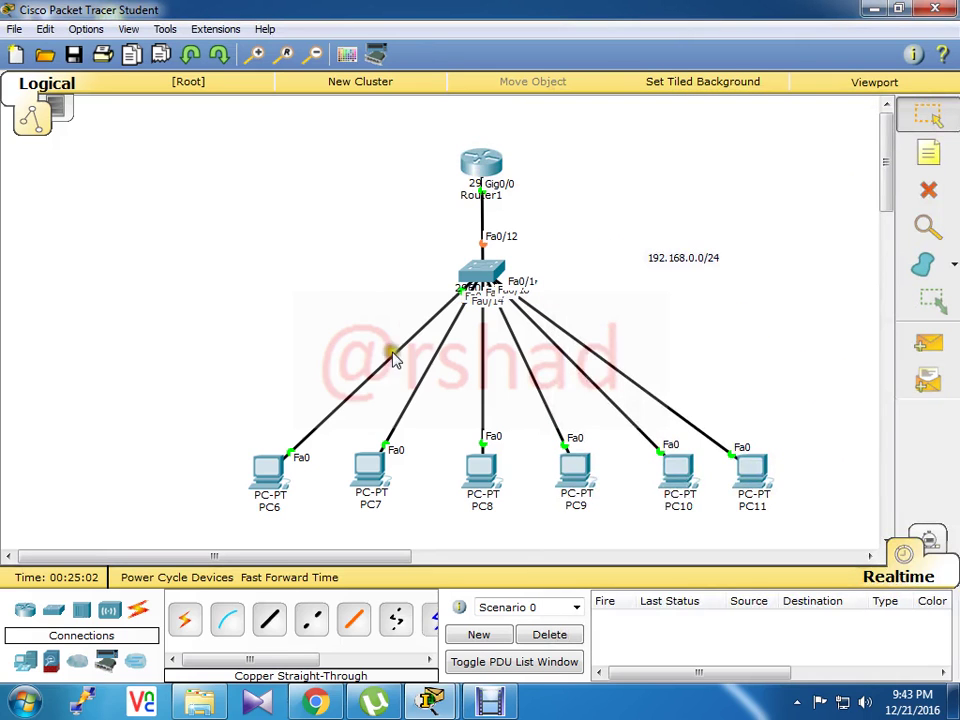
click(272, 472)
click(345, 148)
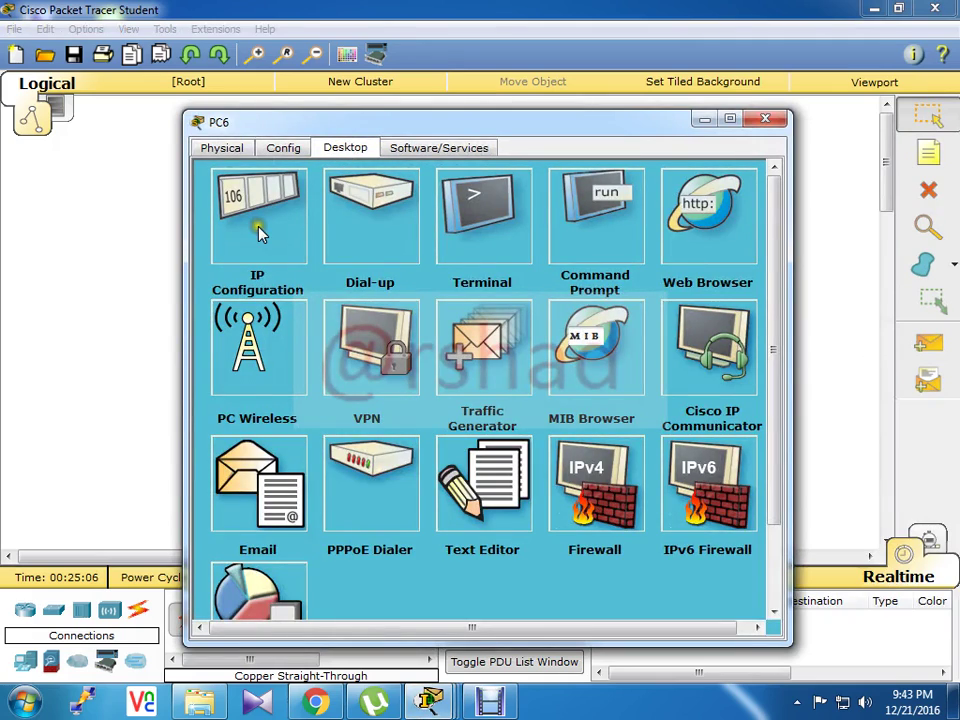
drag(630, 121, 889, 107)
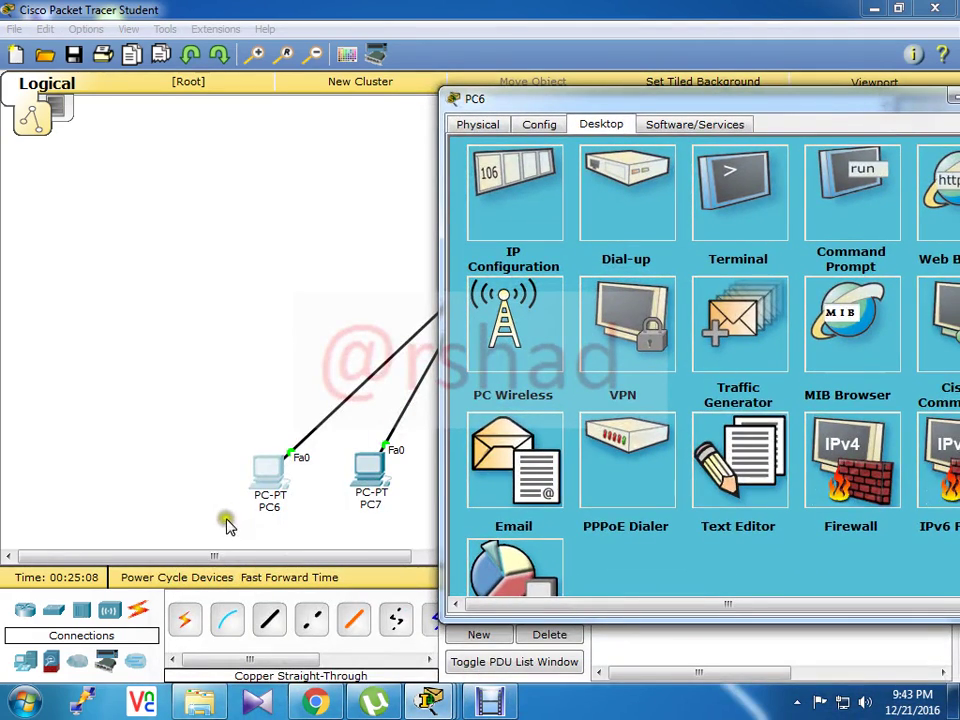
click(523, 172)
click(624, 281)
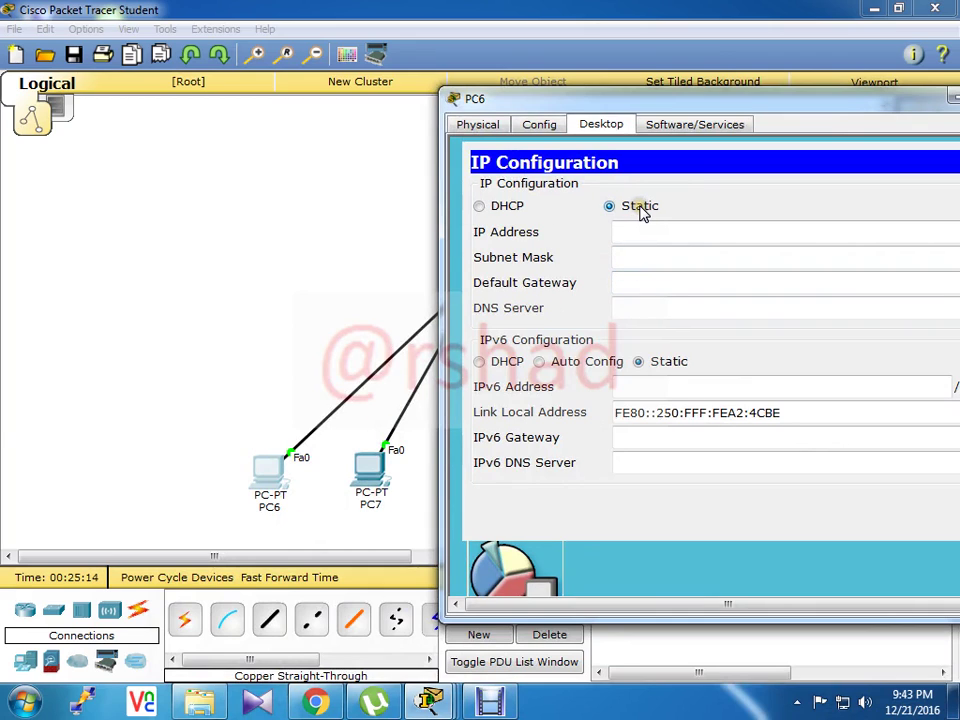
mouse_move(776, 106)
mouse_down()
mouse_move(722, 106)
mouse_move(776, 105)
mouse_up()
click(781, 118)
Close PC6, return to Router1's CLI and create DHCP pool 'dhcp'
click(818, 117)
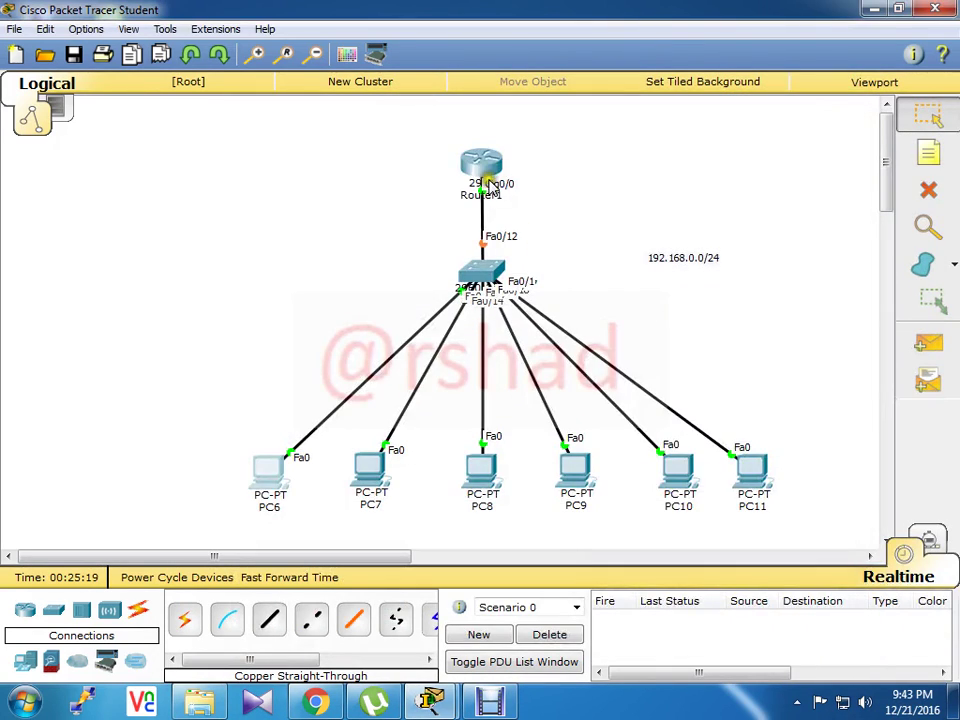
click(481, 165)
drag(772, 112, 774, 38)
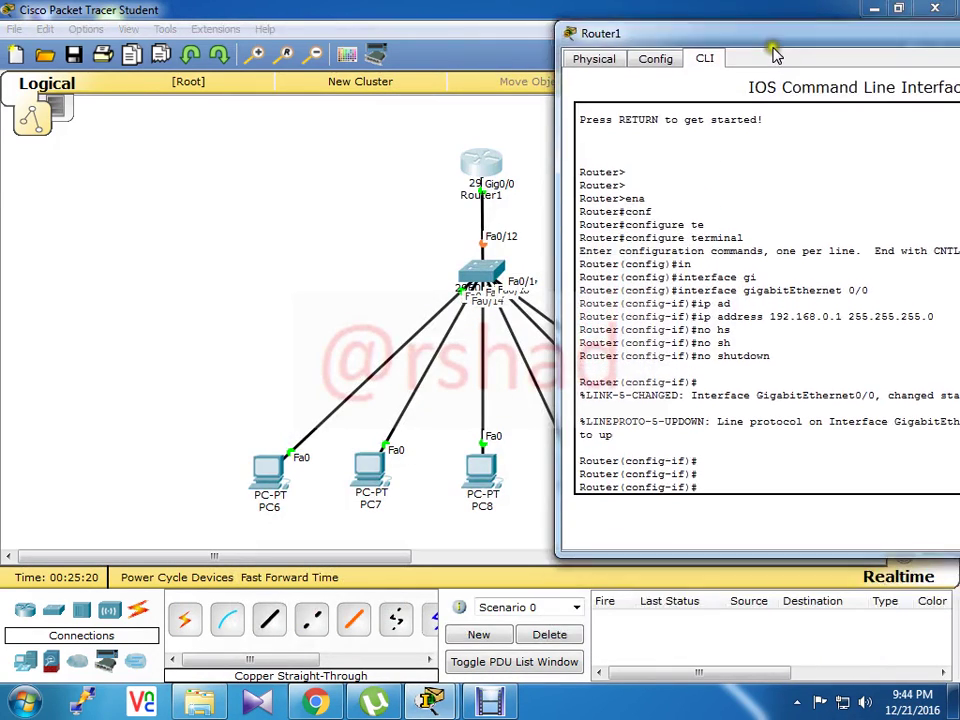
text(exit)
key(Return)
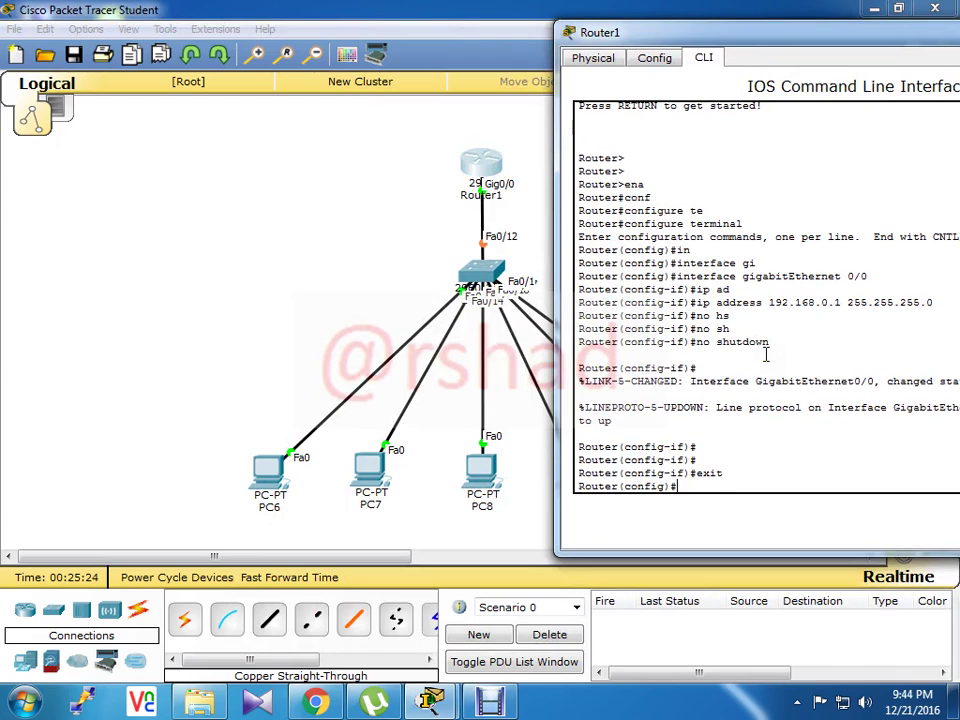
text(ip dh)
key(Tab)
text(po)
key(Tab)
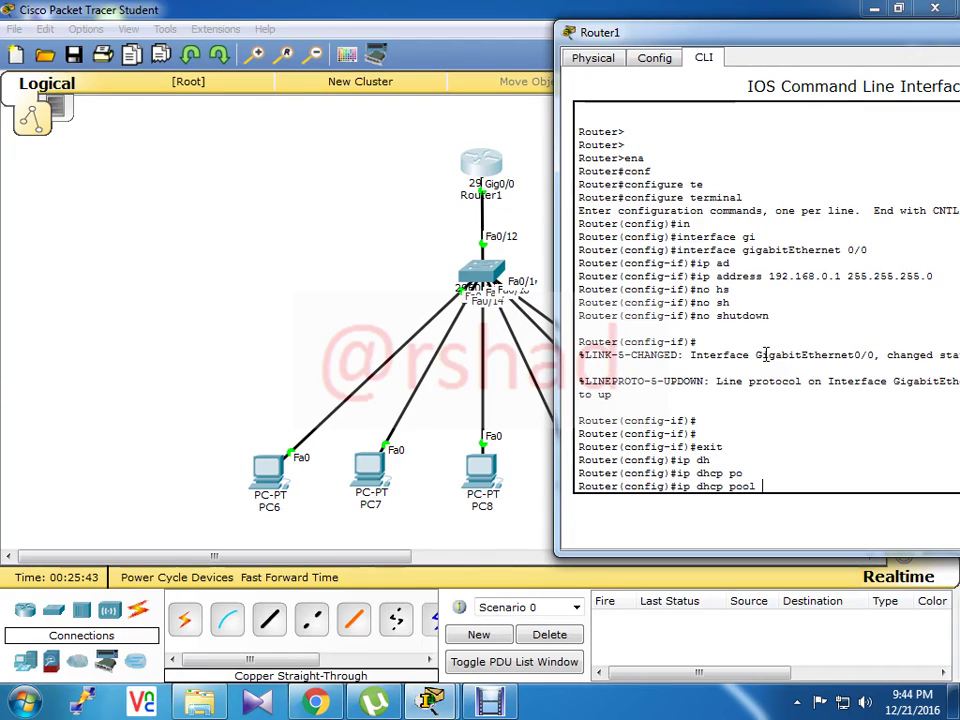
text(dhcp)
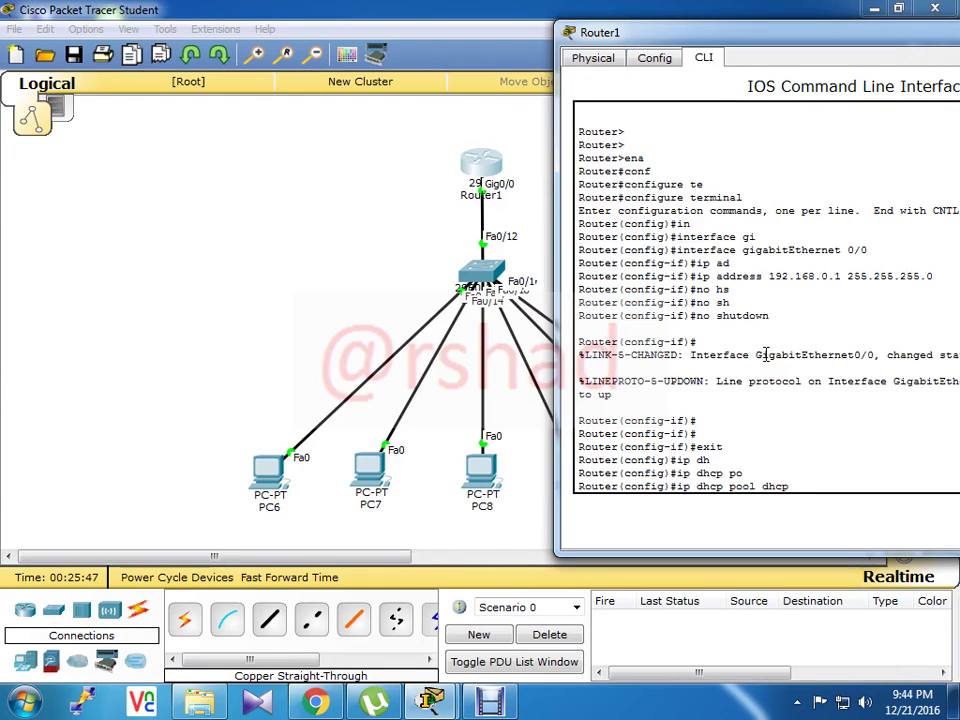
key(Return)
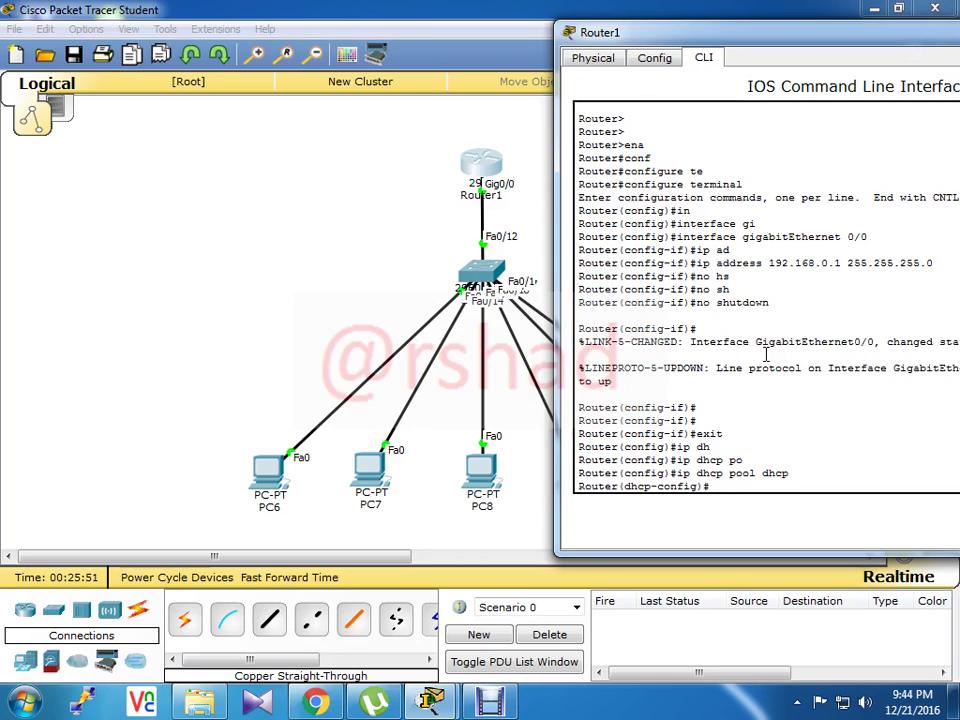
Set the pool's network 192.168.0.0 255.255.255.0 and default-router 192.168.0.1, then exit
text(net)
key(Tab)
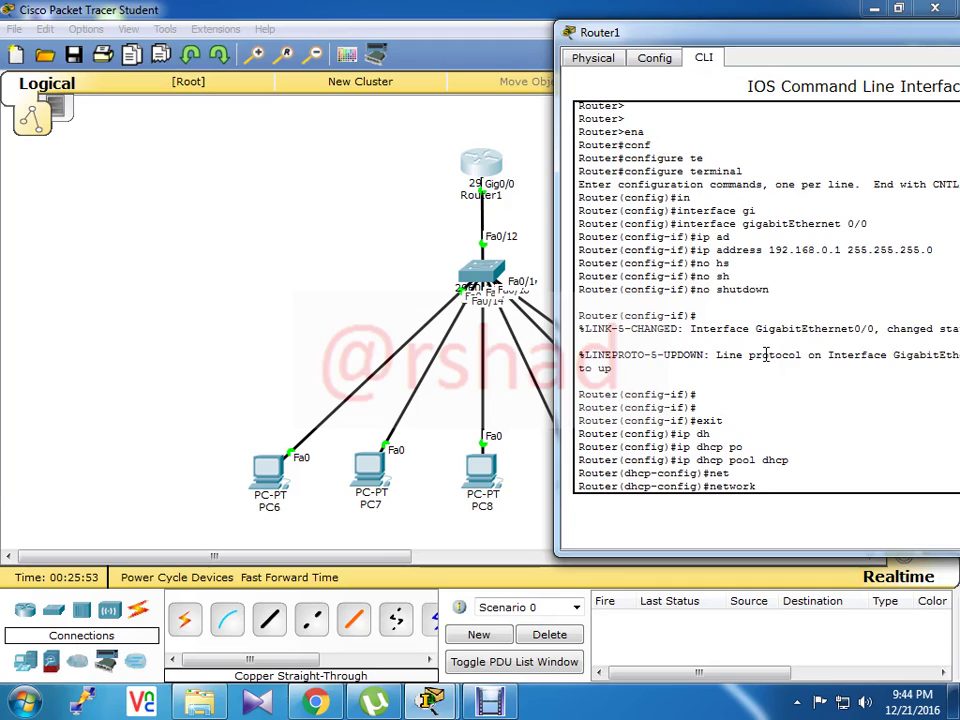
text(192.168.0.0 255.2)
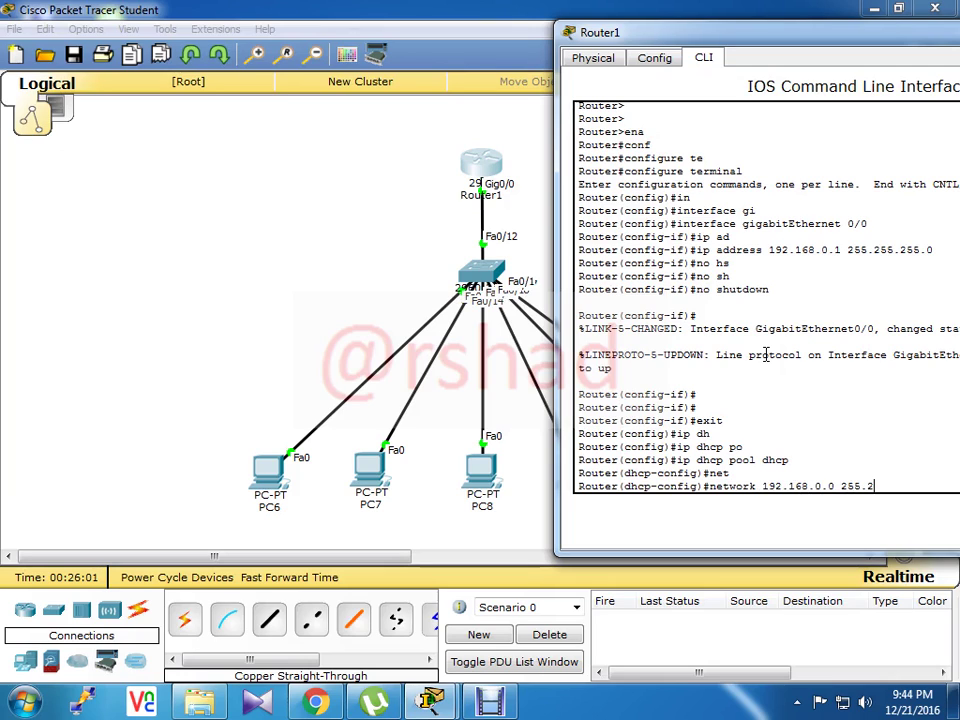
text(55.255)
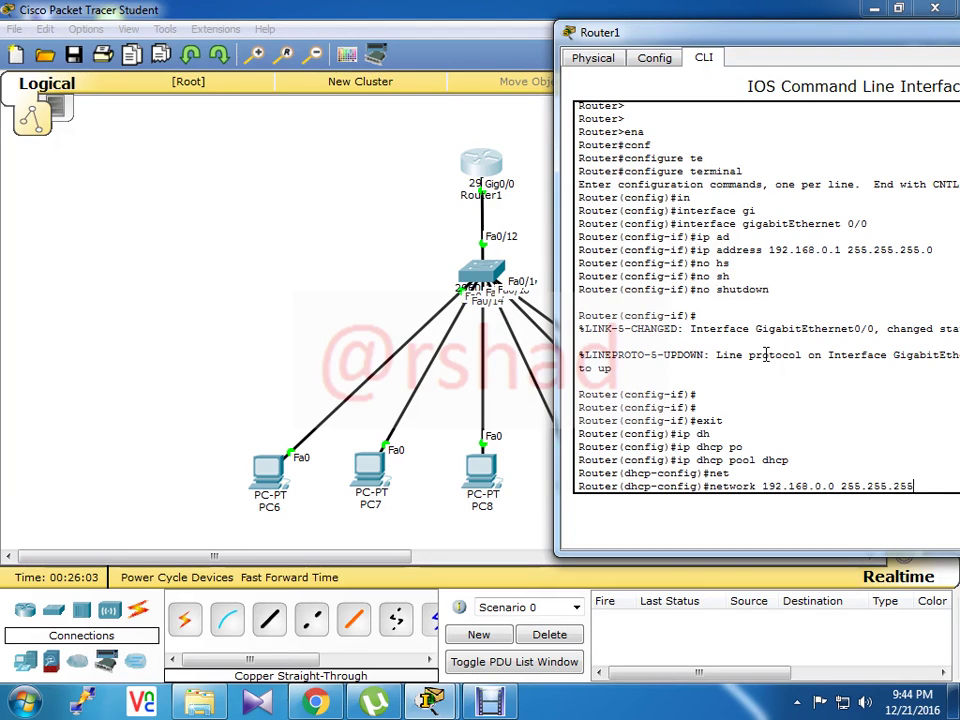
text(.0)
key(Return)
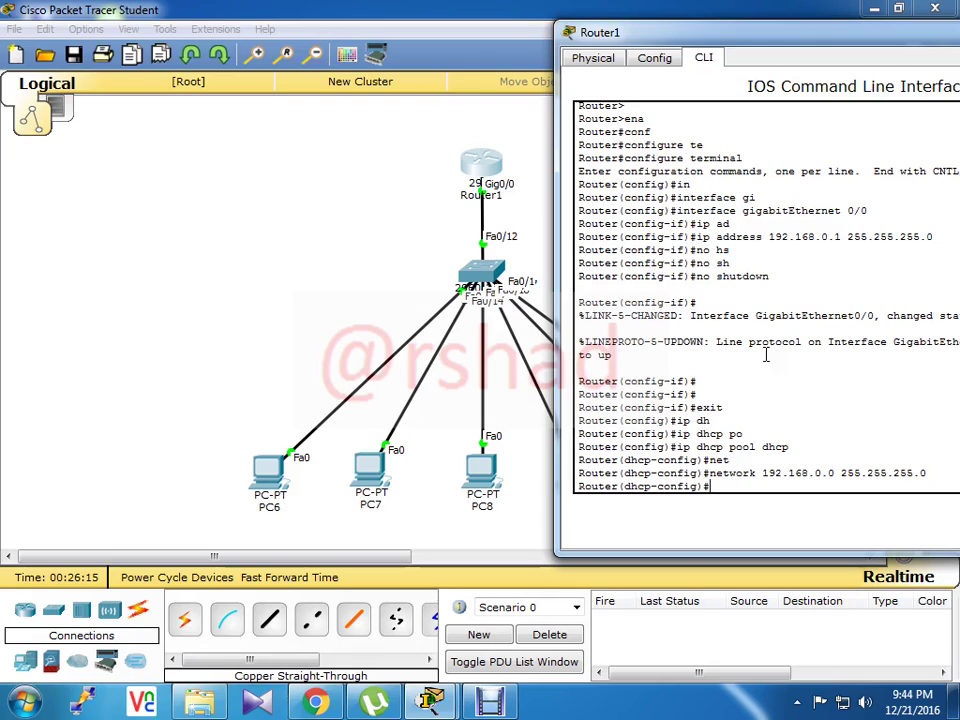
text(de)
key(Tab)
text(1)
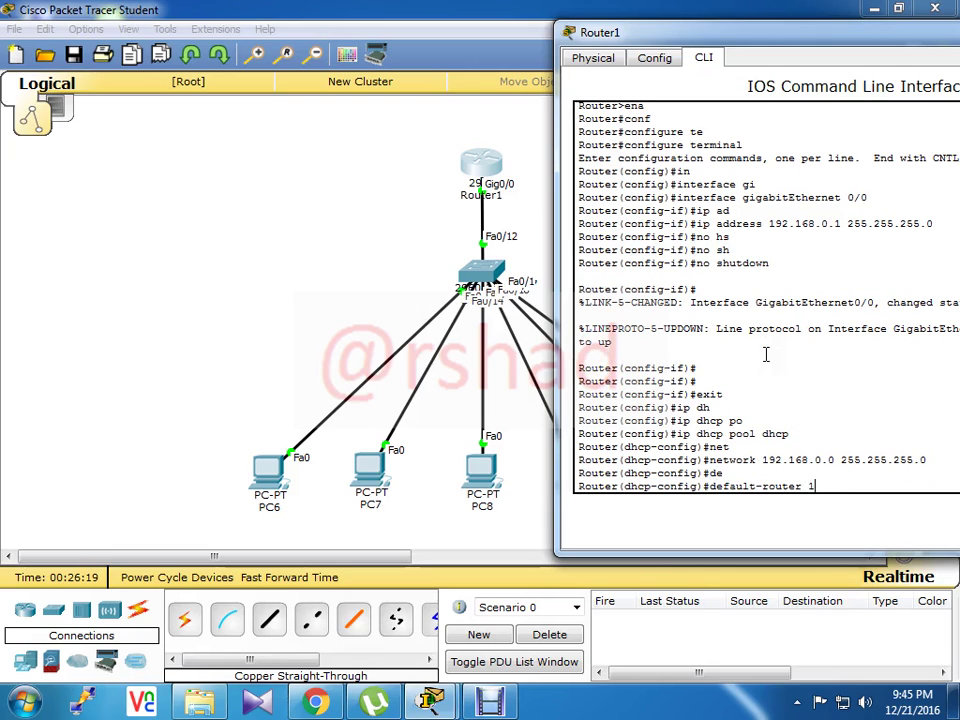
text(92.168.0.)
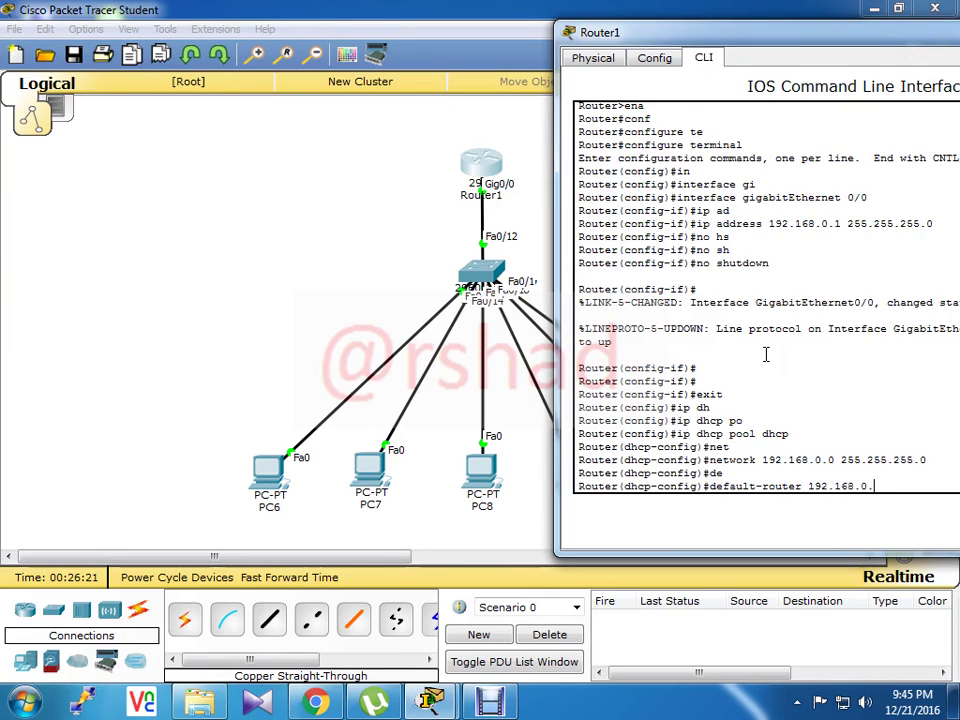
text(1)
key(Return)
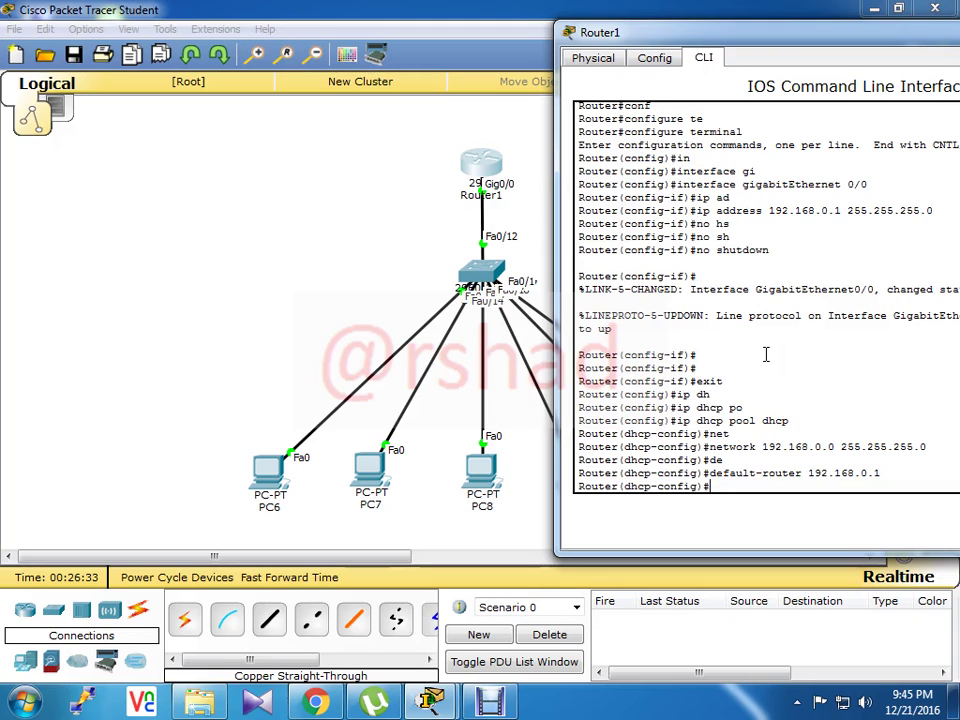
text(exit)
key(Return)
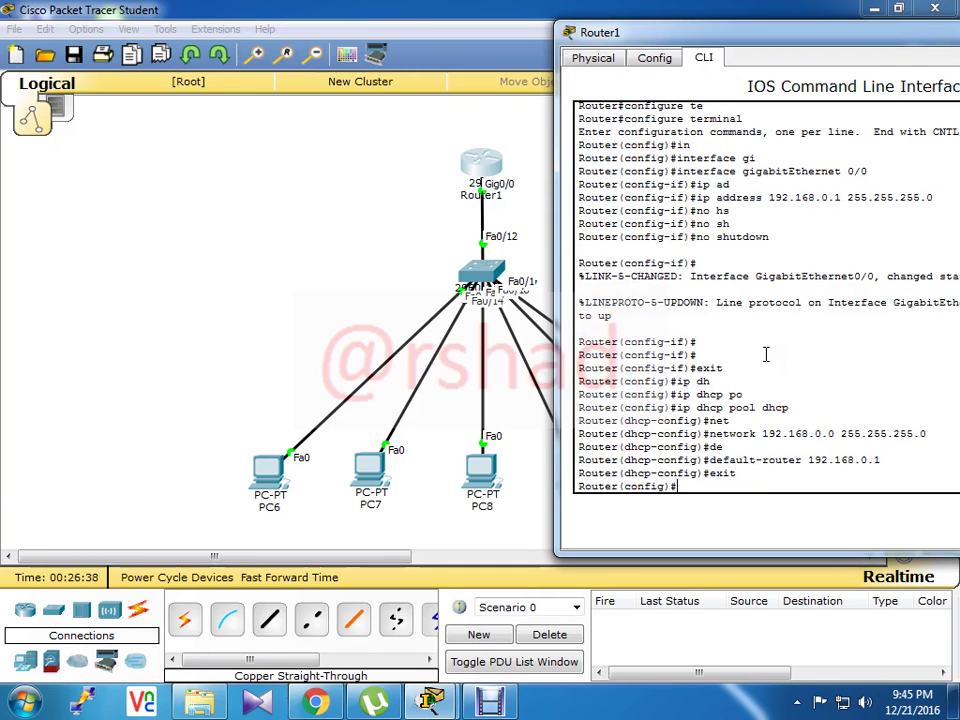
Set PC6 to DHCP so it receives 192.168.0.2, mask 255.255.255.0, gateway 192.168.0.1
click(381, 199)
click(266, 467)
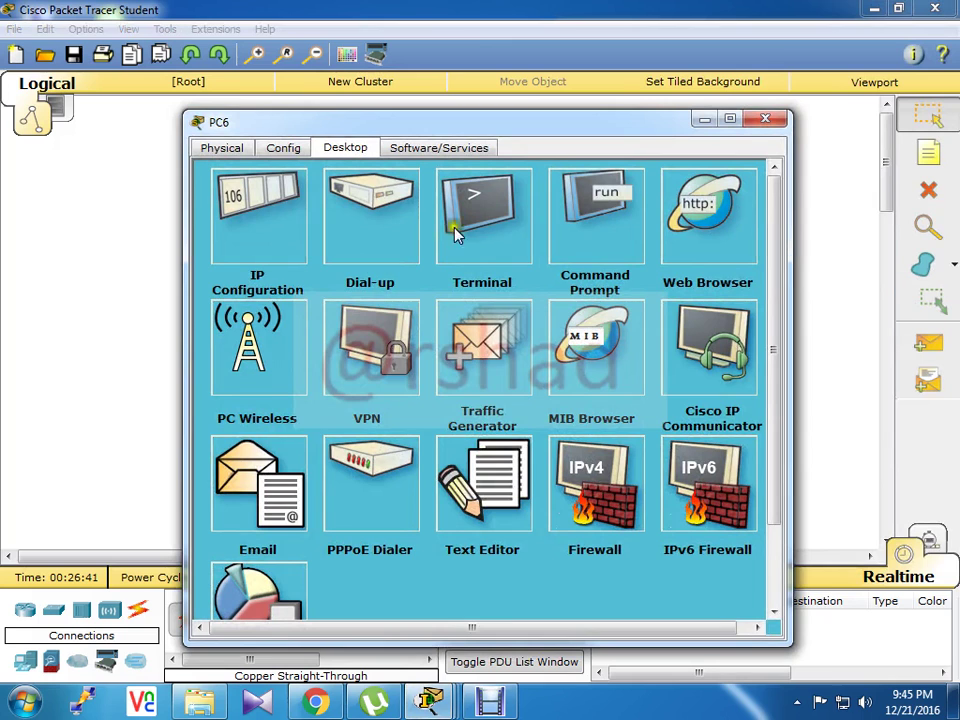
click(258, 215)
drag(435, 122, 857, 136)
click(673, 243)
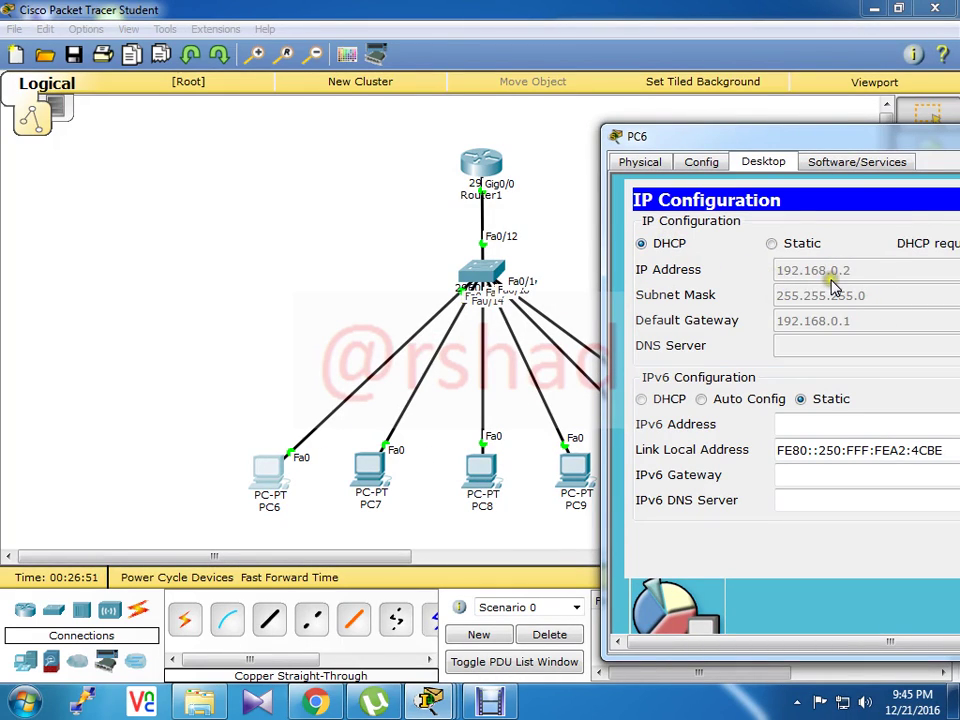
drag(863, 140, 812, 113)
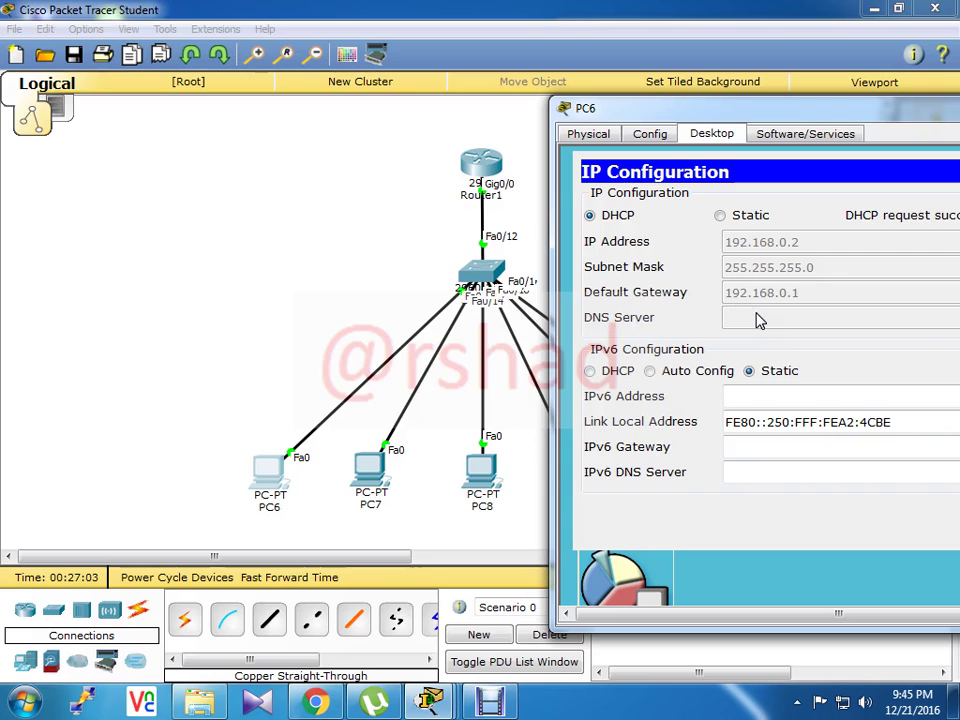
In Router1's CLI, exit configuration mode, then re-enter it with configure terminal
click(483, 165)
key(Return)
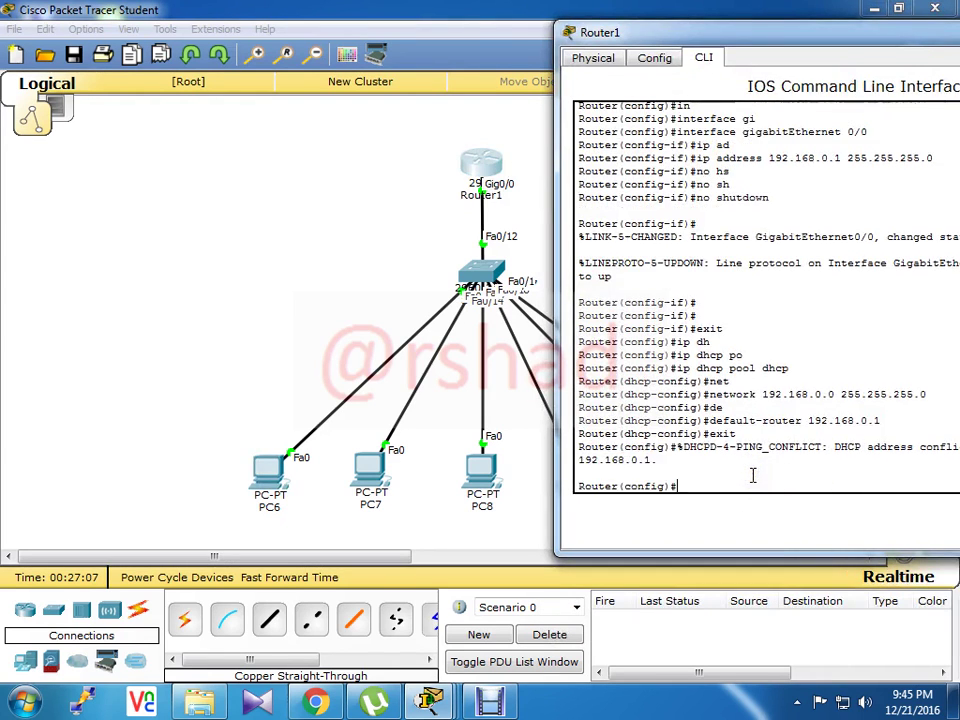
key(Return)
text(exit)
key(Return)
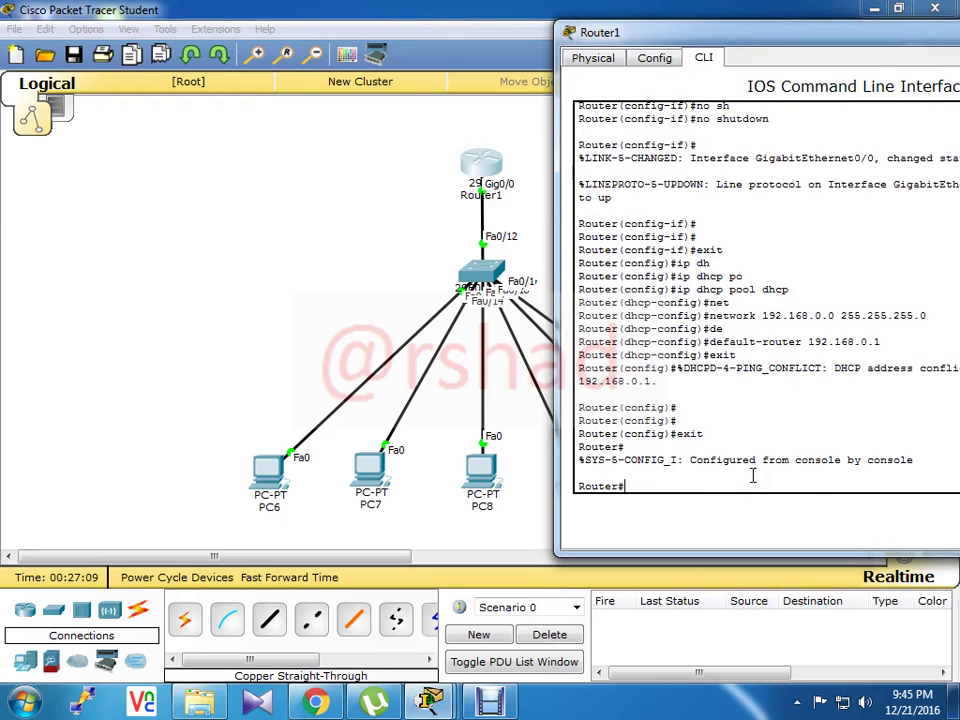
text(con)
key(Tab)
text(f)
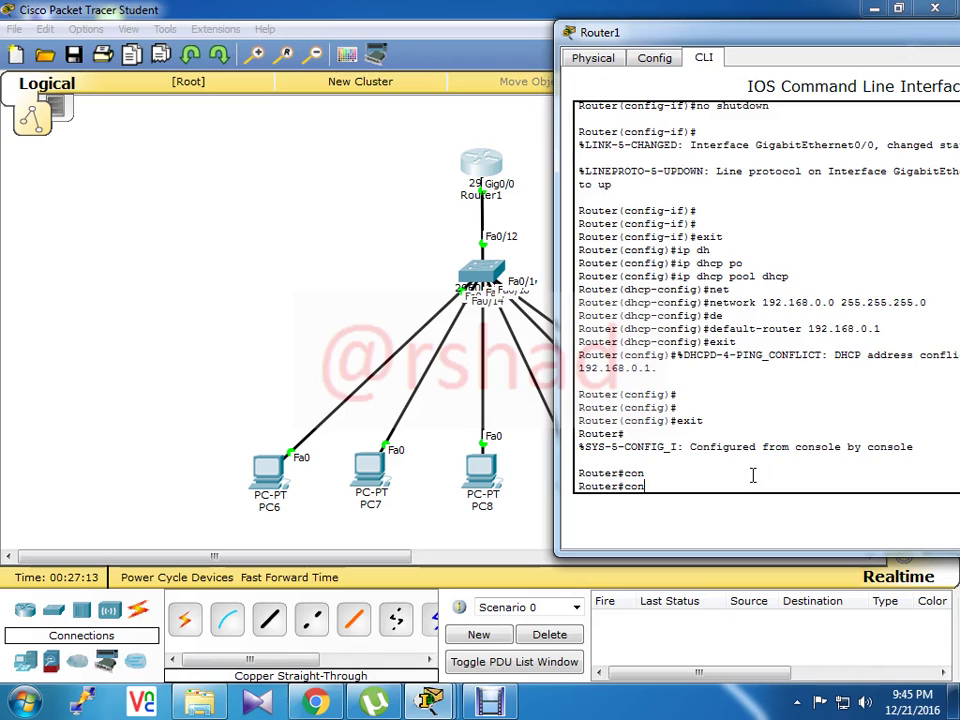
key(Tab)
text(ter)
key(Tab)
key(Return)
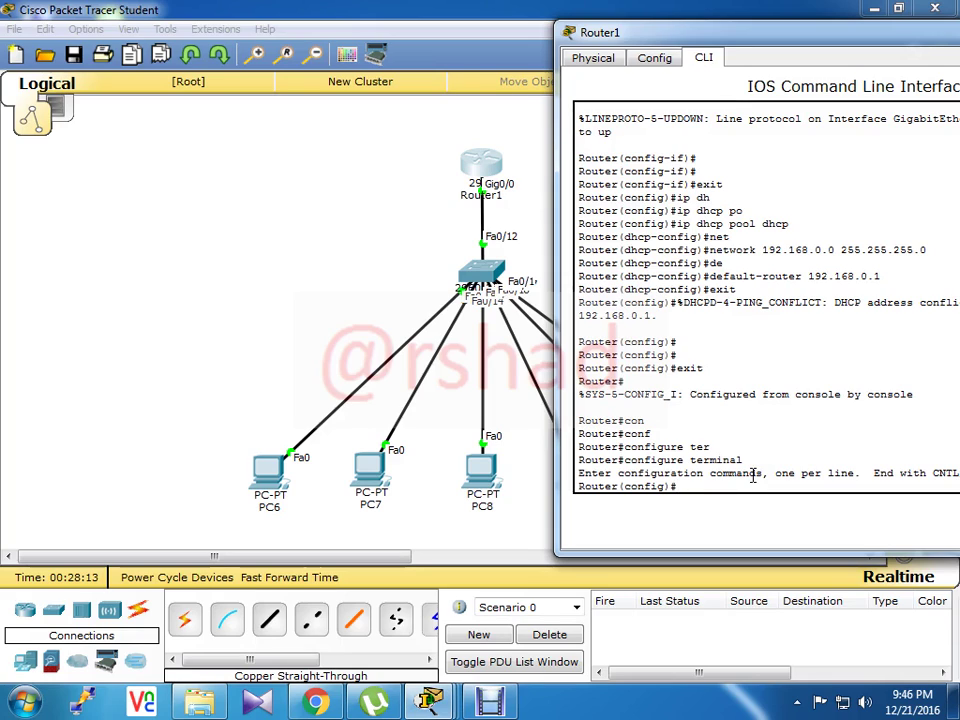
On Router1, enter the settings of DHCP pool dhcp with ip dhcp pool dhcp
text(ip dh)
key(Tab)
text(po)
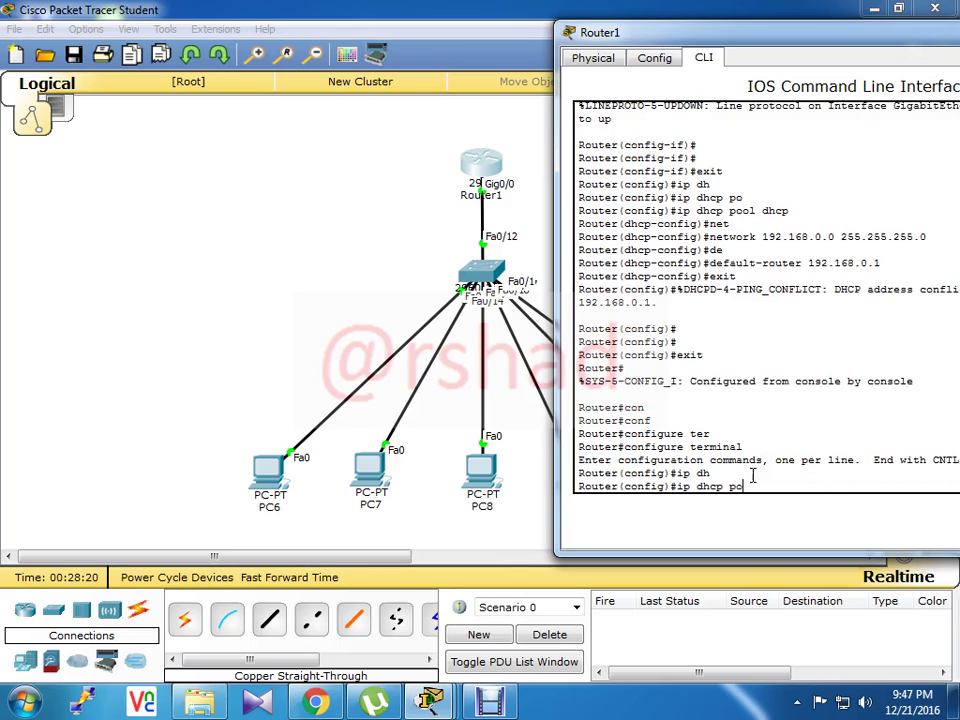
key(Tab)
text(dhcp)
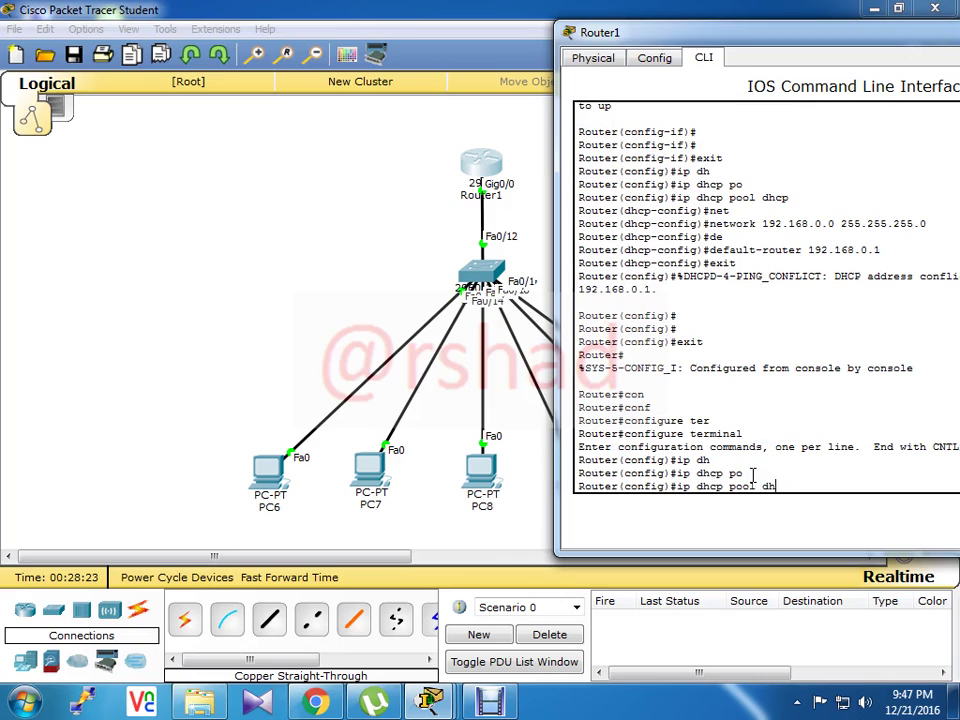
key(Tab)
key(Return)
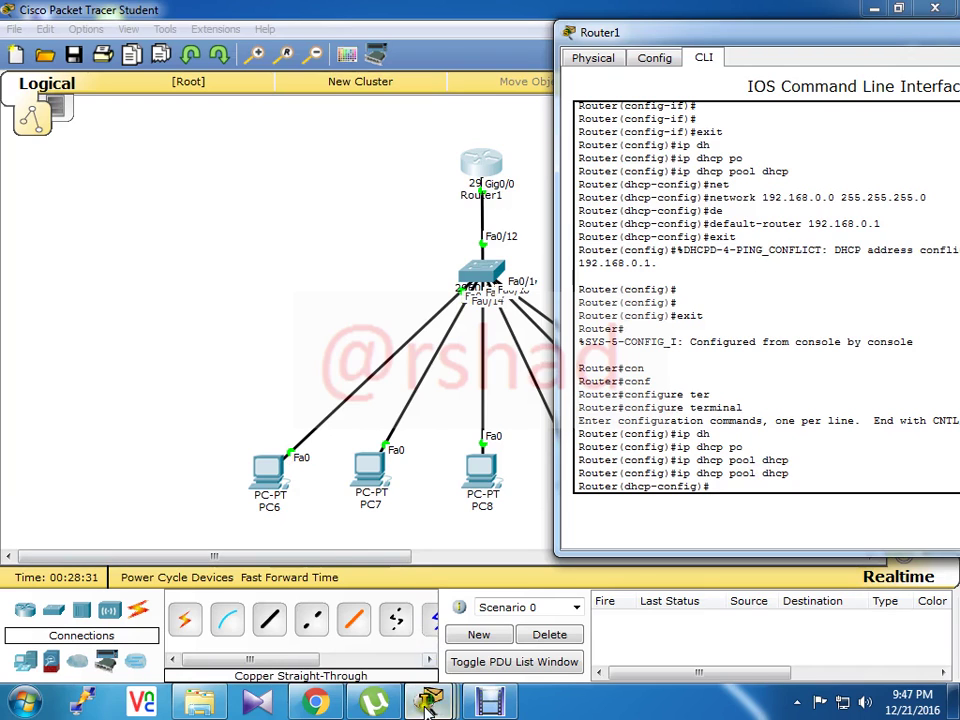
Move PC6's IP configuration window to the left and review its settings
mouse_move(428, 705)
click(572, 532)
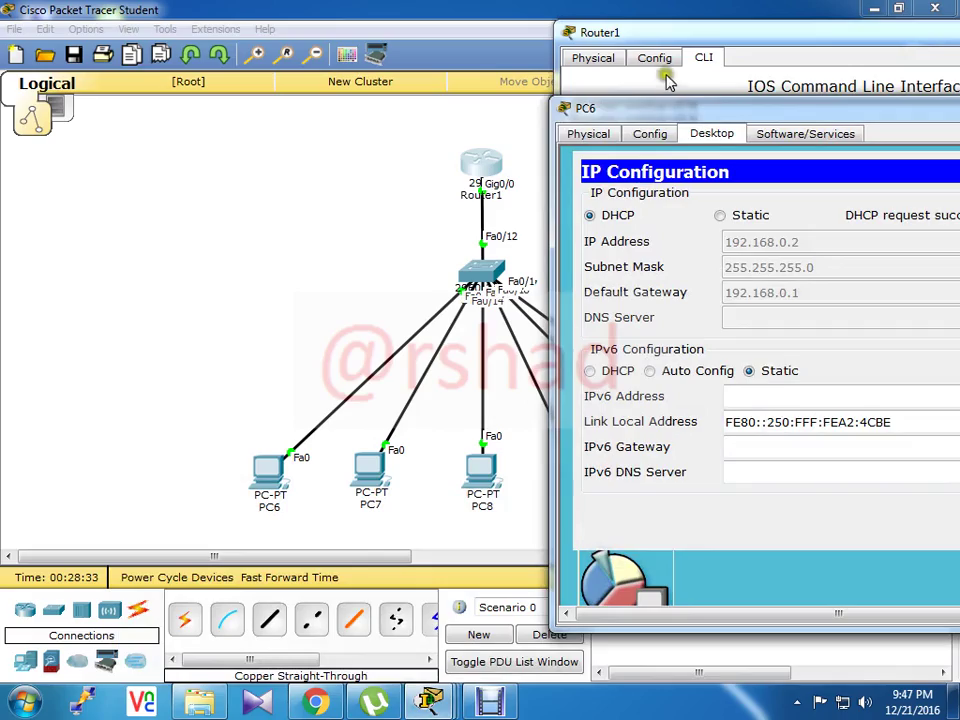
drag(690, 107, 140, 52)
click(203, 262)
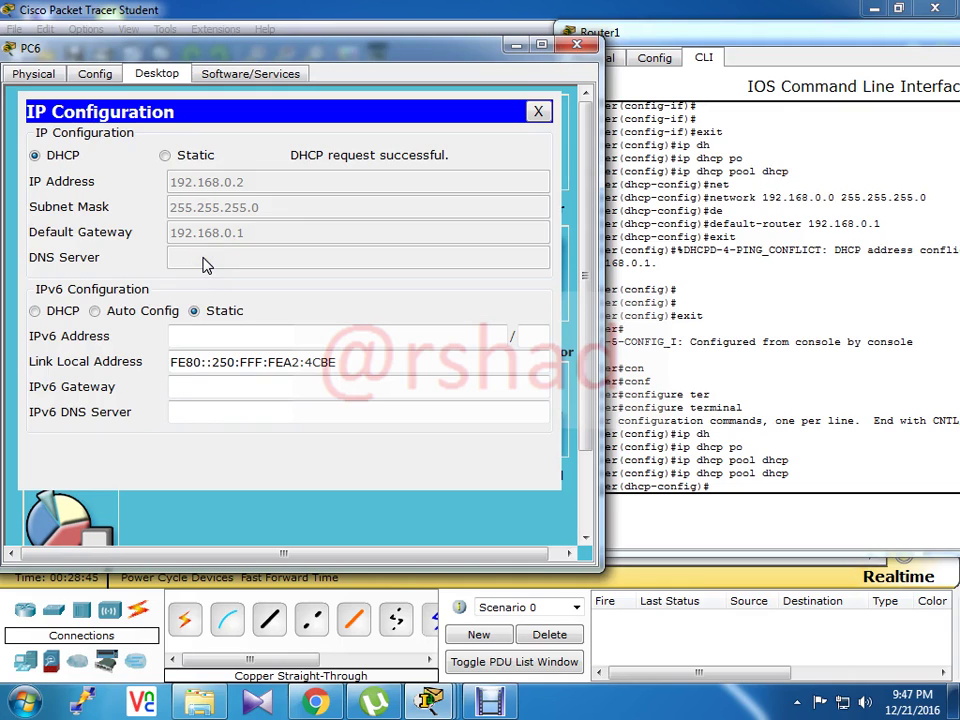
click(180, 255)
click(137, 264)
click(229, 264)
Add dns-server 192.168.0.10 to pool dhcp in Router1's CLI
click(664, 514)
click(729, 484)
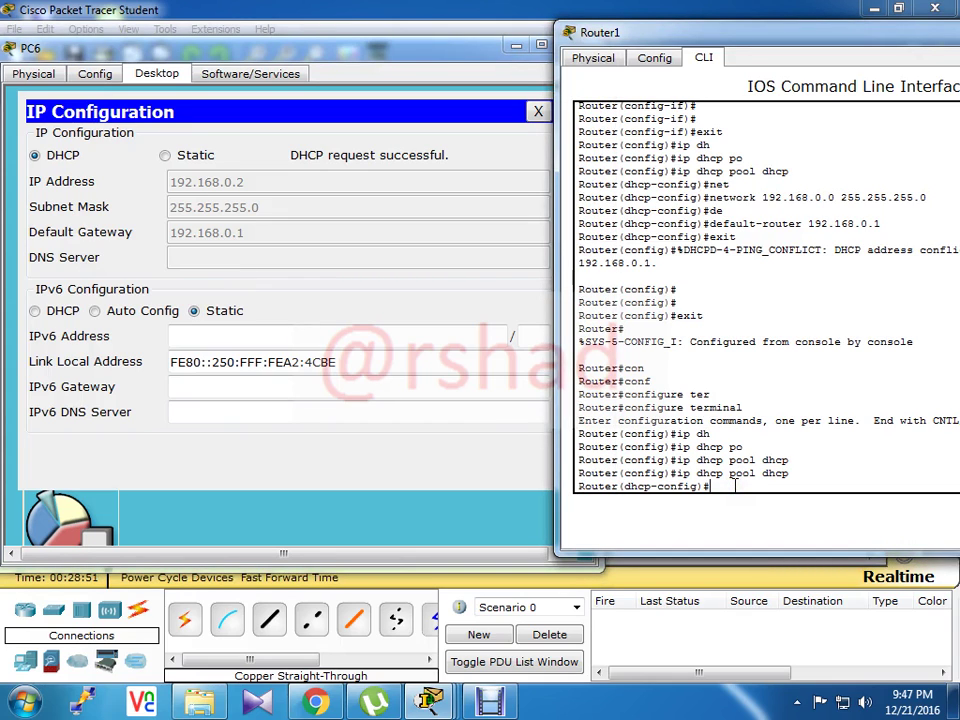
text(dn)
key(Tab)
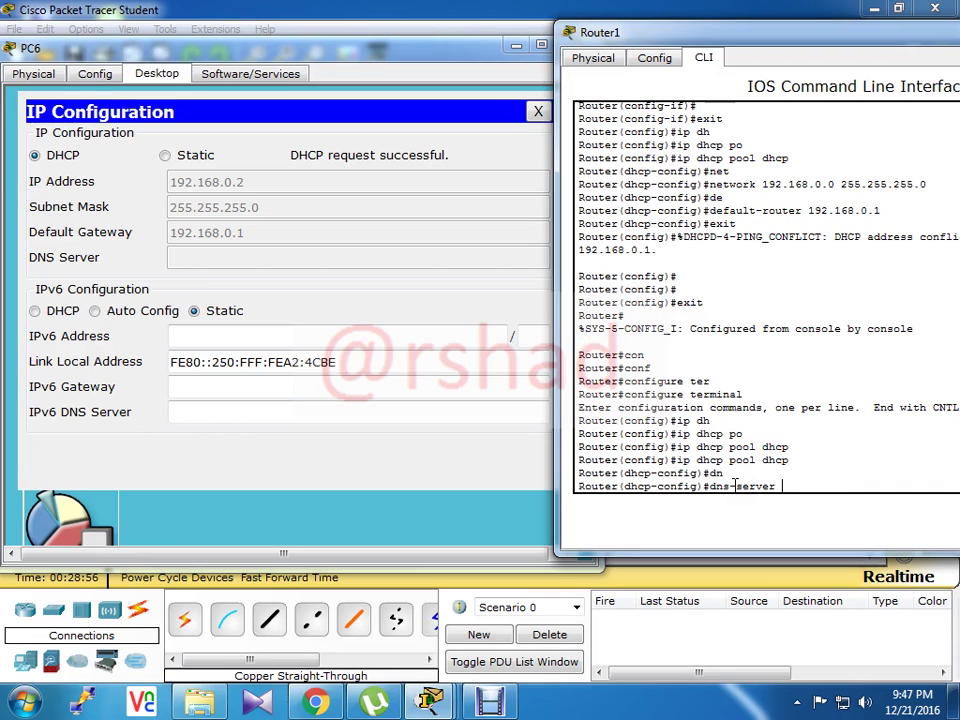
text(192.168.0.10)
key(Return)
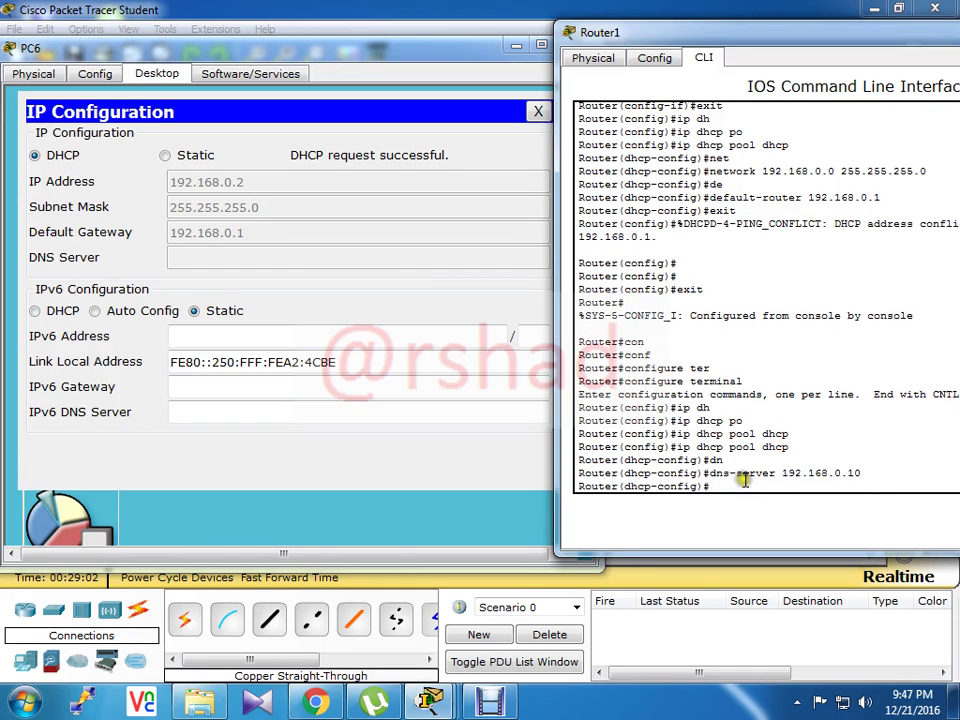
Renew PC6's DHCP lease by switching to Static and back to DHCP, so it gets DNS 192.168.0.10
drag(416, 58, 640, 50)
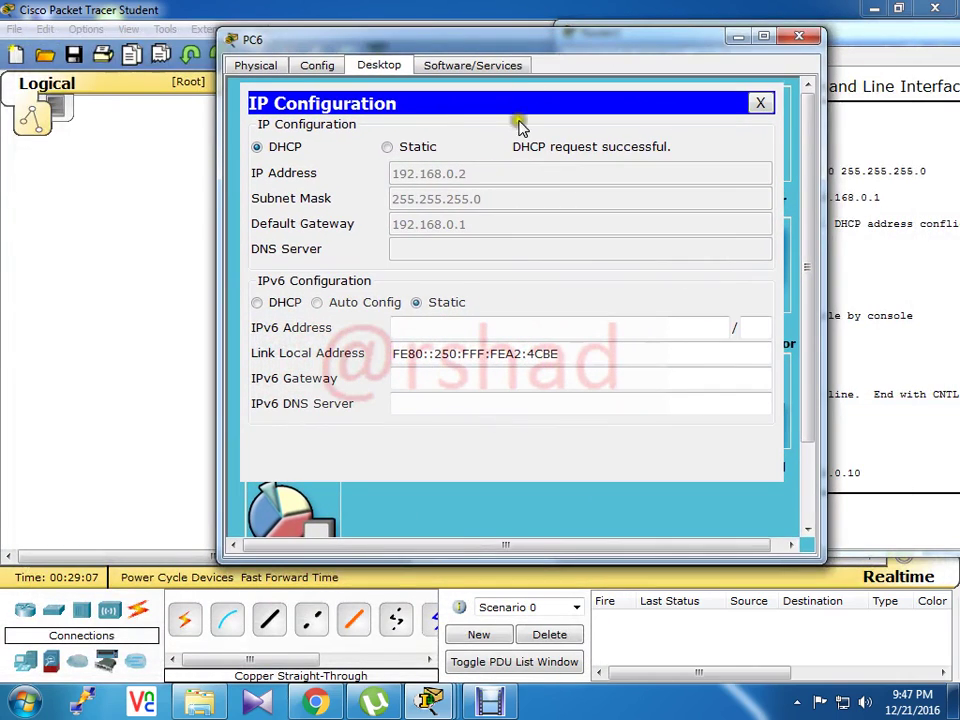
click(405, 146)
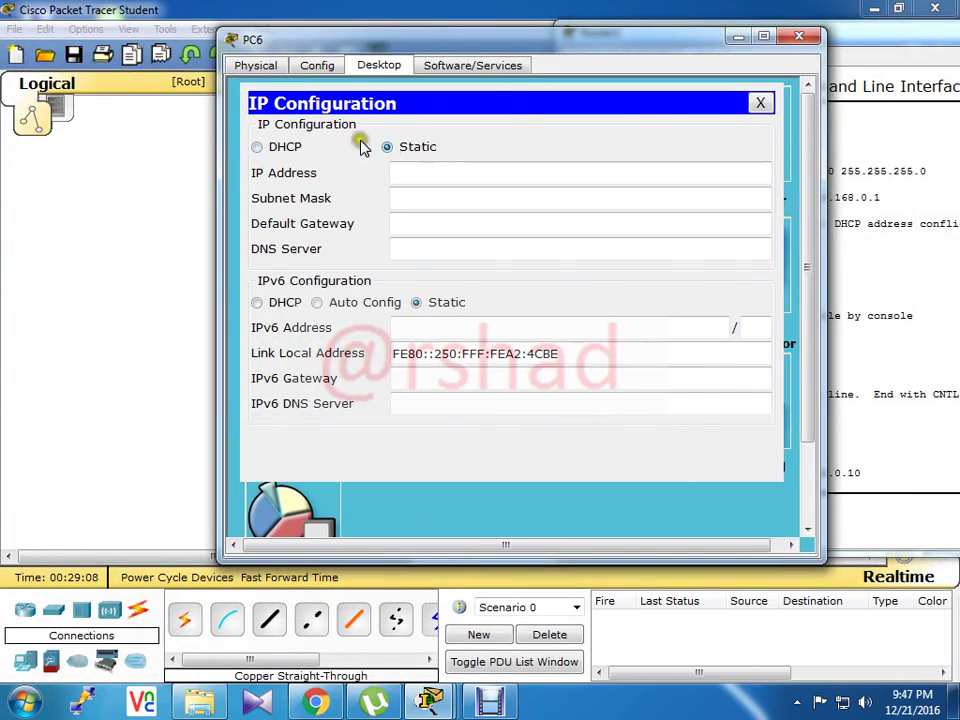
click(277, 149)
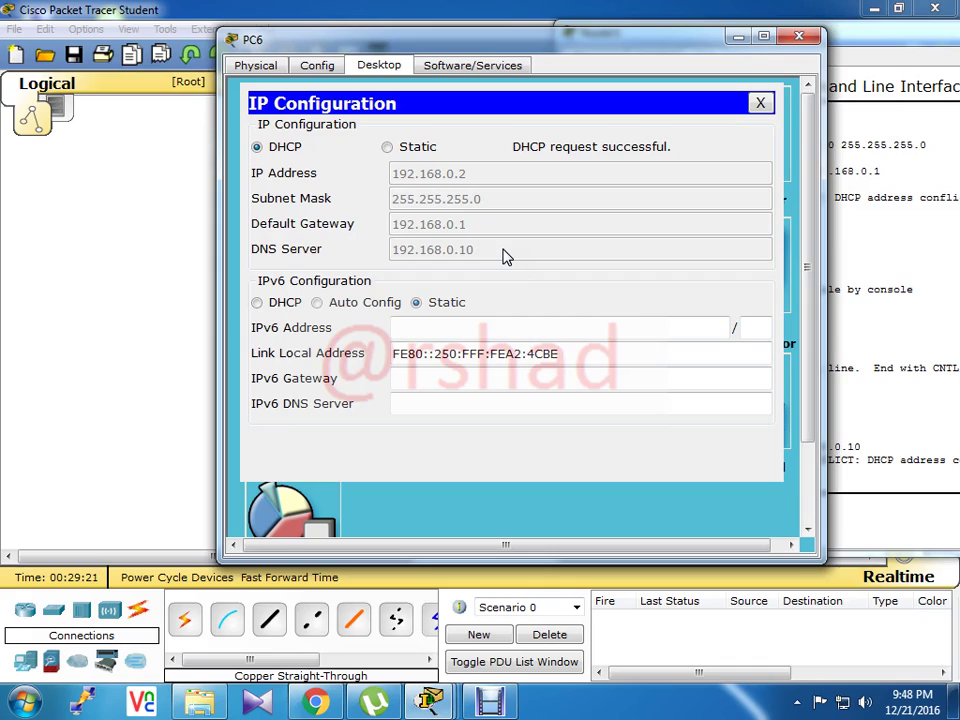
click(742, 39)
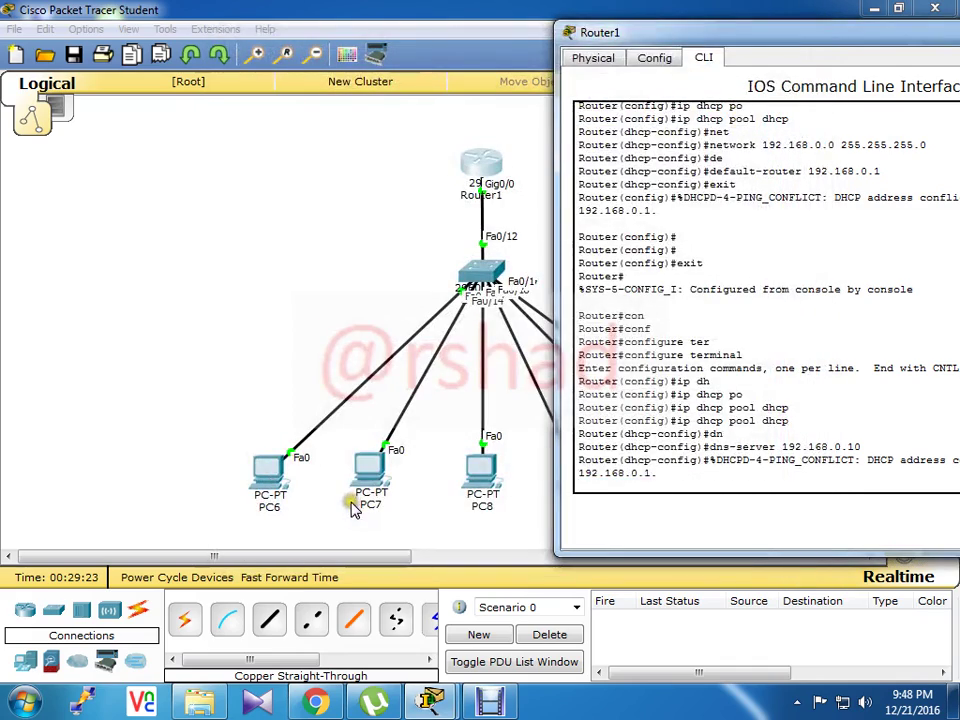
Set PC7 to DHCP so it receives 192.168.0.3 with DNS 192.168.0.10
click(370, 458)
click(340, 150)
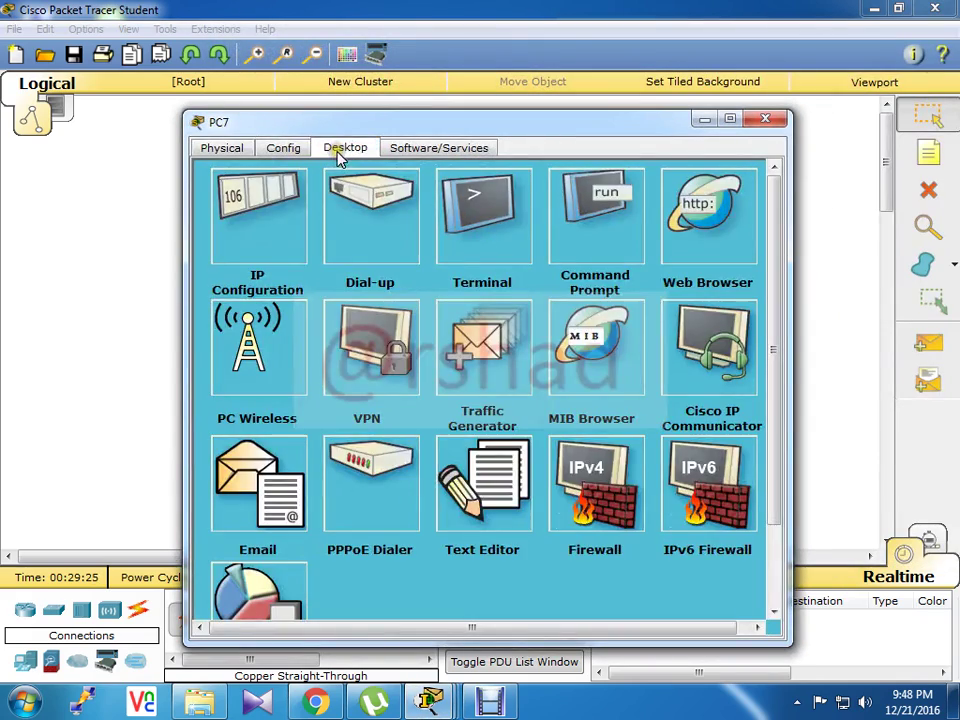
click(264, 232)
click(264, 232)
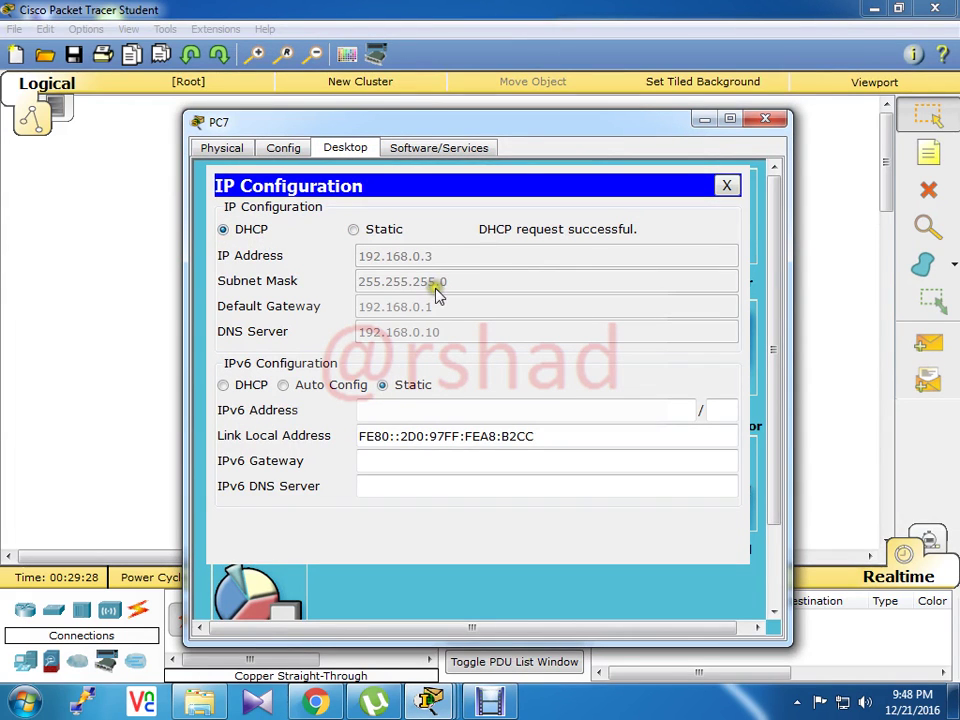
click(764, 120)
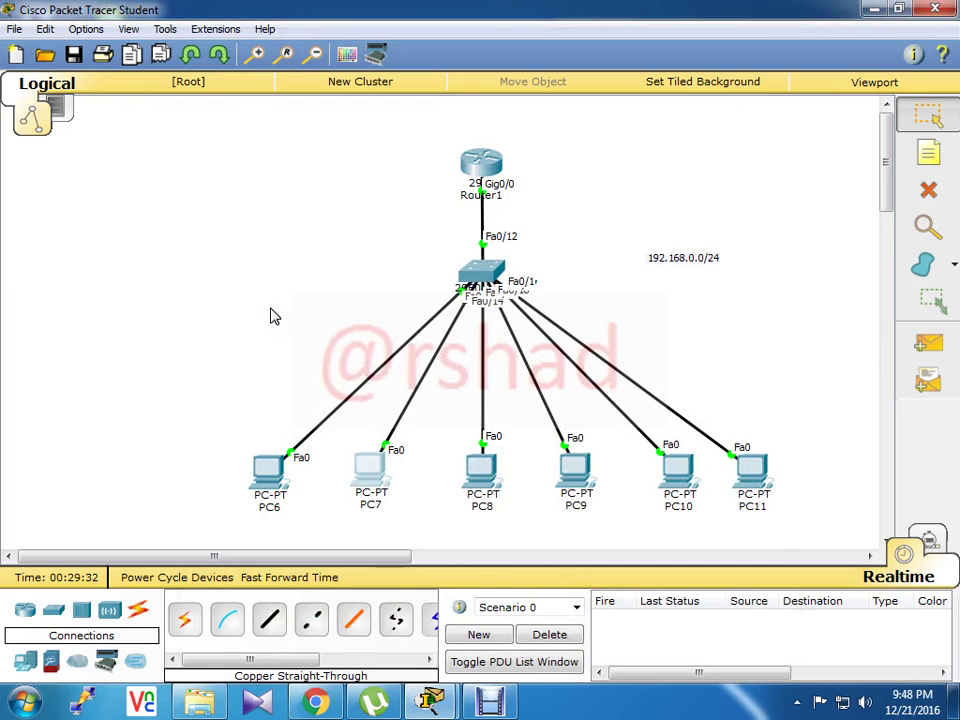
Bring up Router1's CLI window over the network topology
click(455, 186)
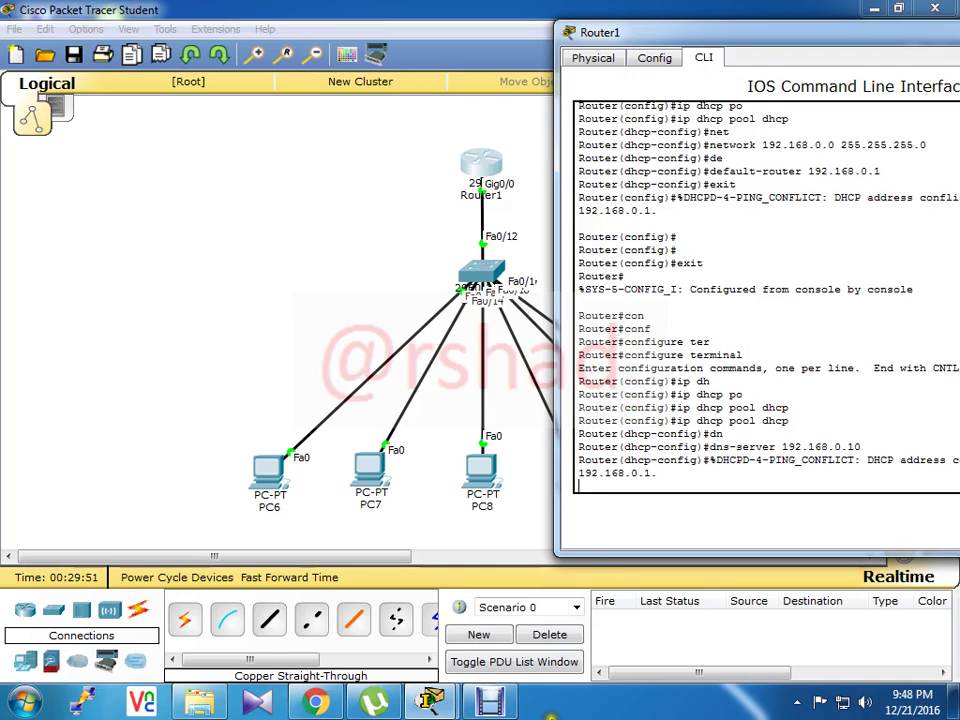
key(ctrl+F11)
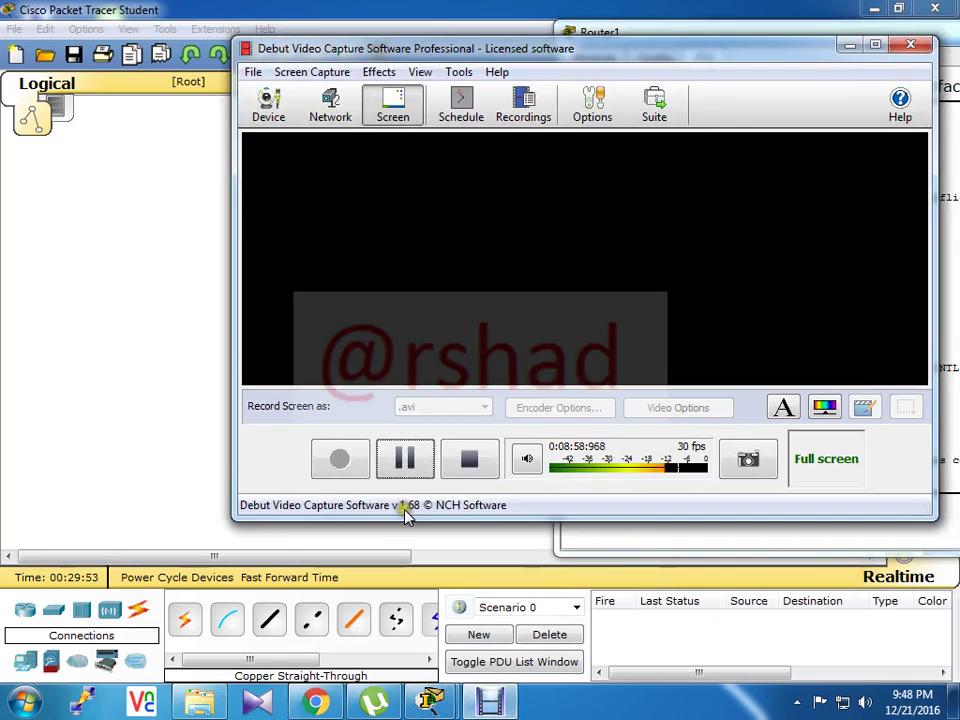